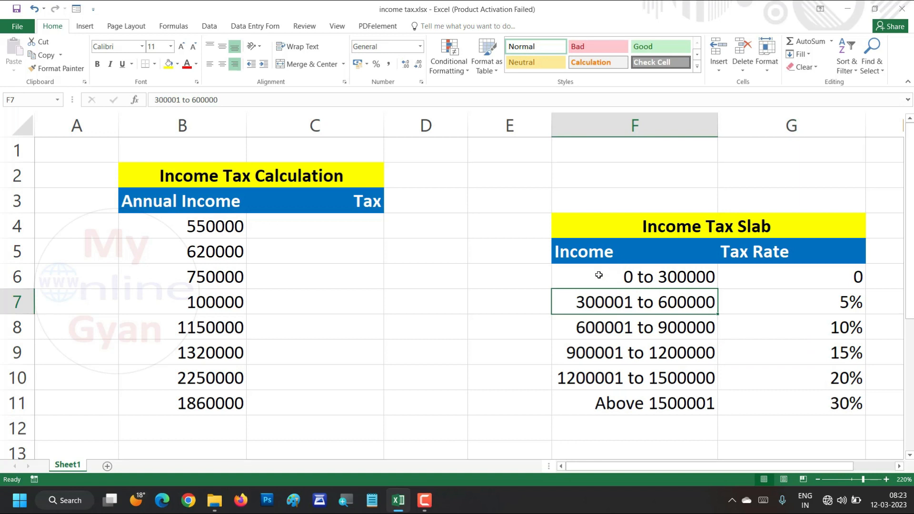
Review the Annual Income values, the Tax column, and the income ranges and tax rates in the Income Tax Slab table
left_click_drag(588, 276, 720, 356)
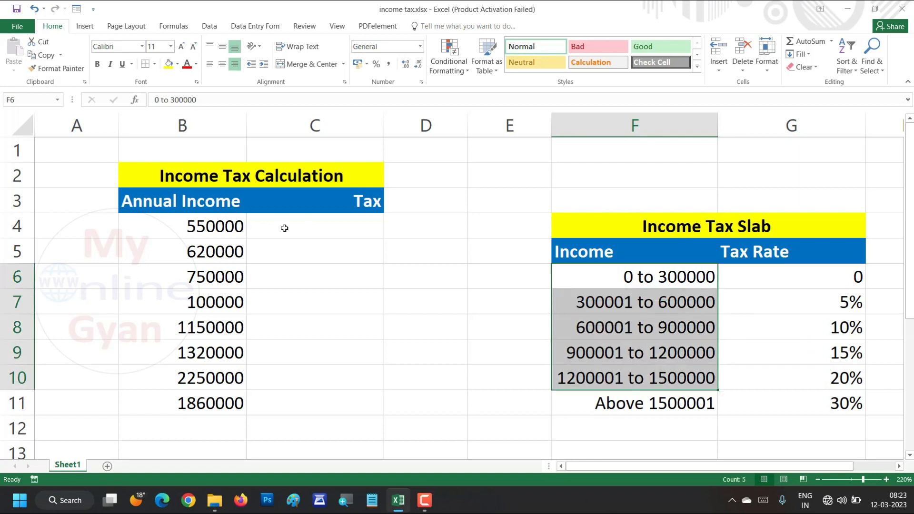
left_click_drag(210, 229, 210, 399)
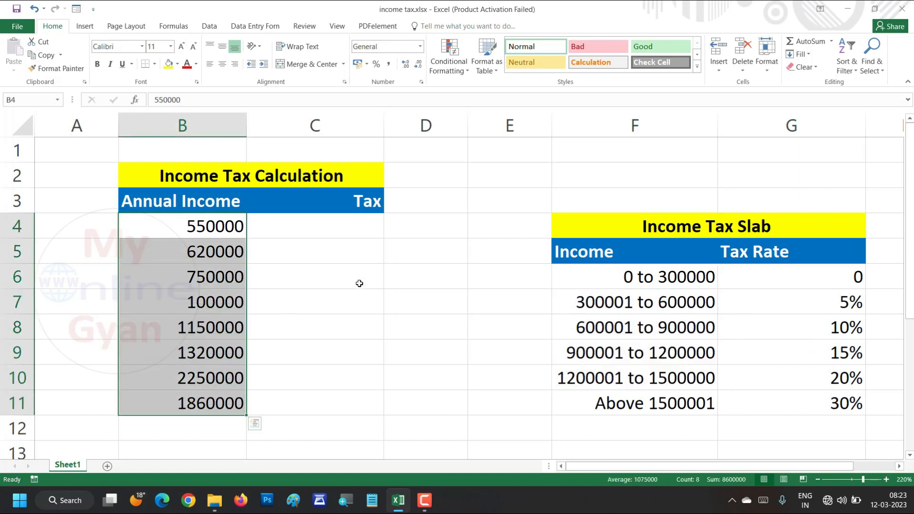
left_click_drag(331, 220, 340, 397)
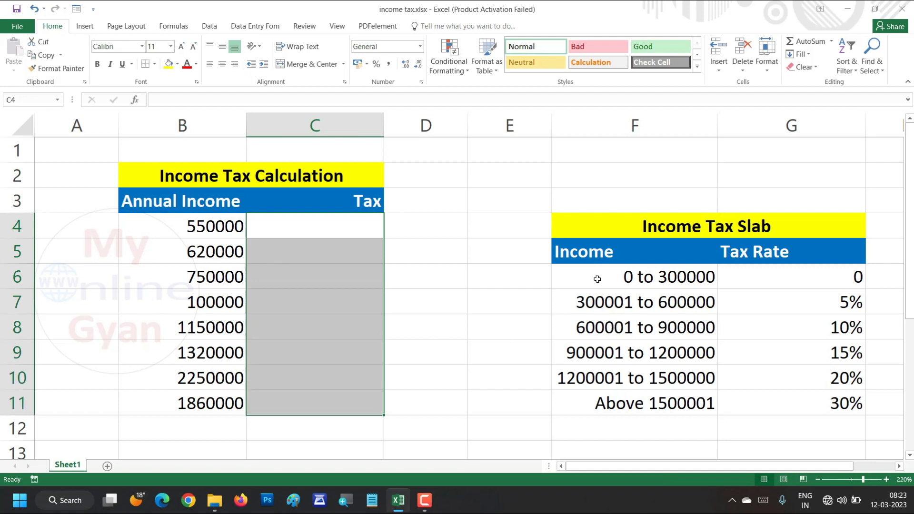
left_click_drag(598, 279, 785, 404)
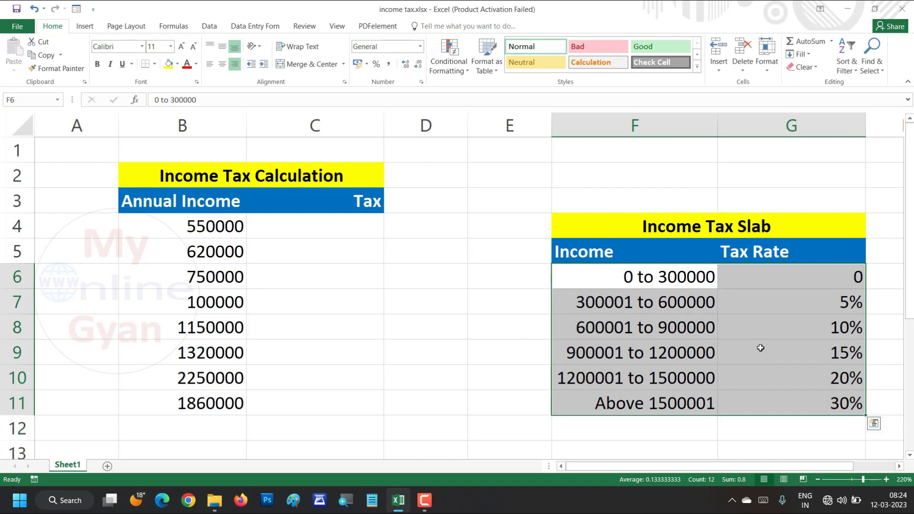
left_click(641, 280)
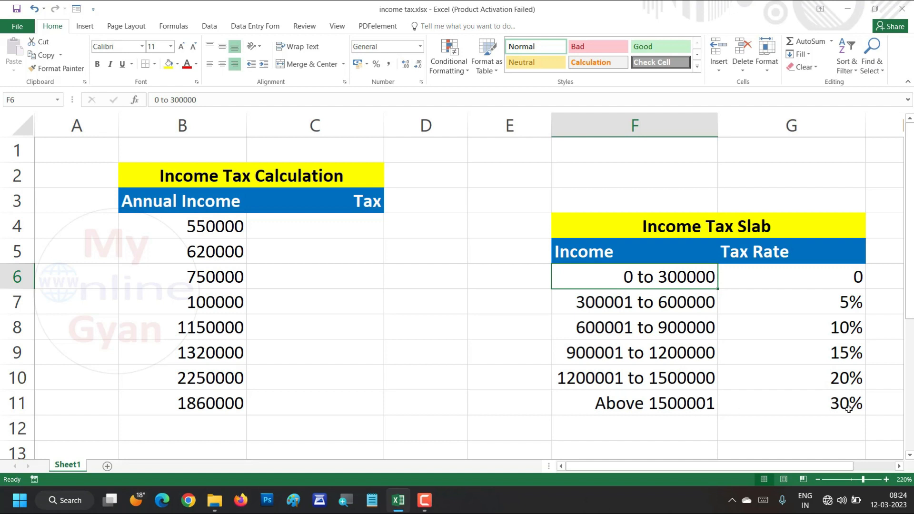
left_click(827, 405)
left_click_drag(827, 304, 842, 405)
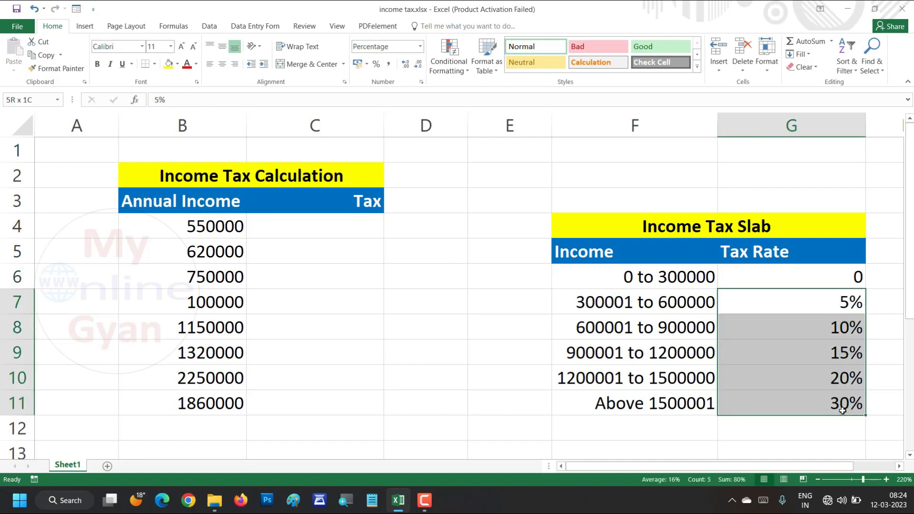
left_click(311, 237)
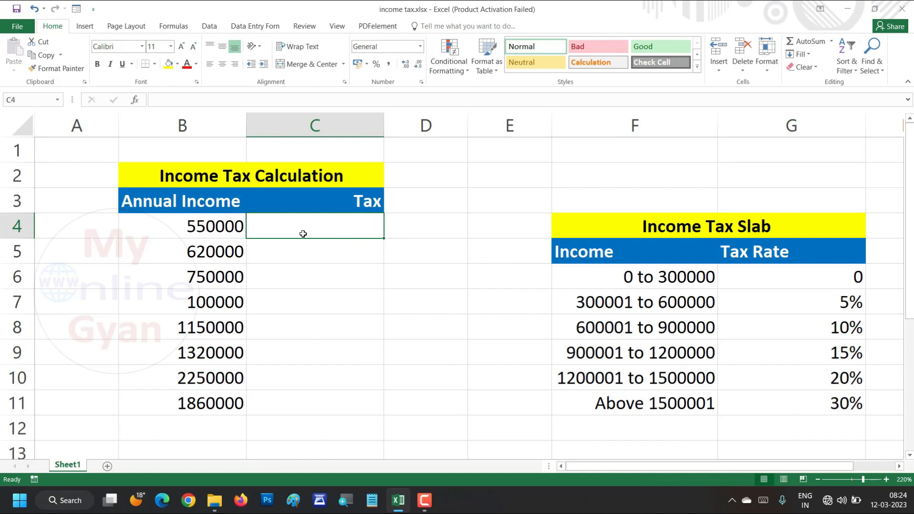
left_click(652, 303)
left_click(639, 286)
left_click(637, 300)
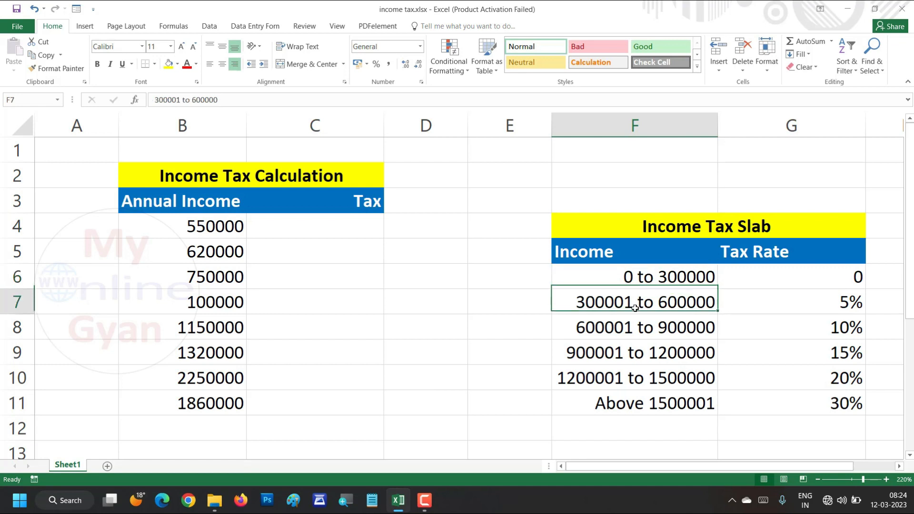
left_click(636, 327)
left_click(636, 352)
left_click(636, 378)
left_click(636, 410)
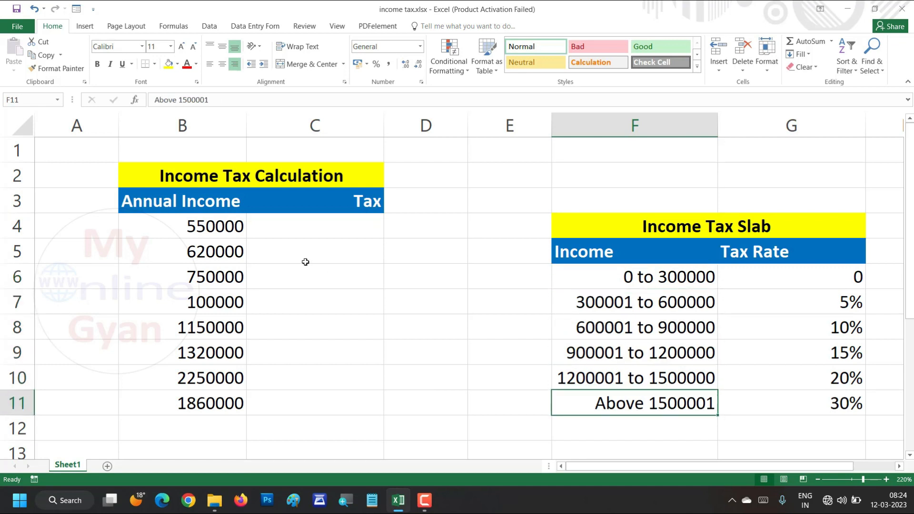
Begin a formula in C4 with an IF that tests B4>1500000 and returns b4*30% when true
left_click(295, 227)
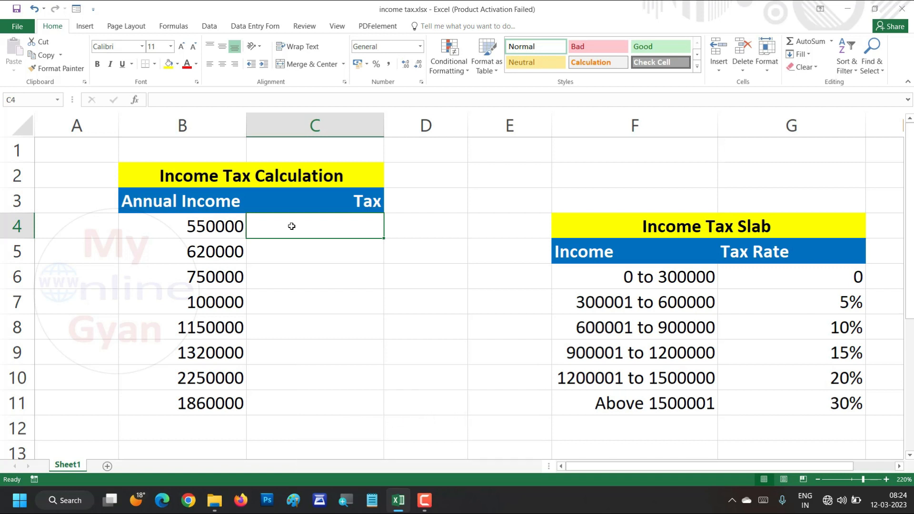
type("=")
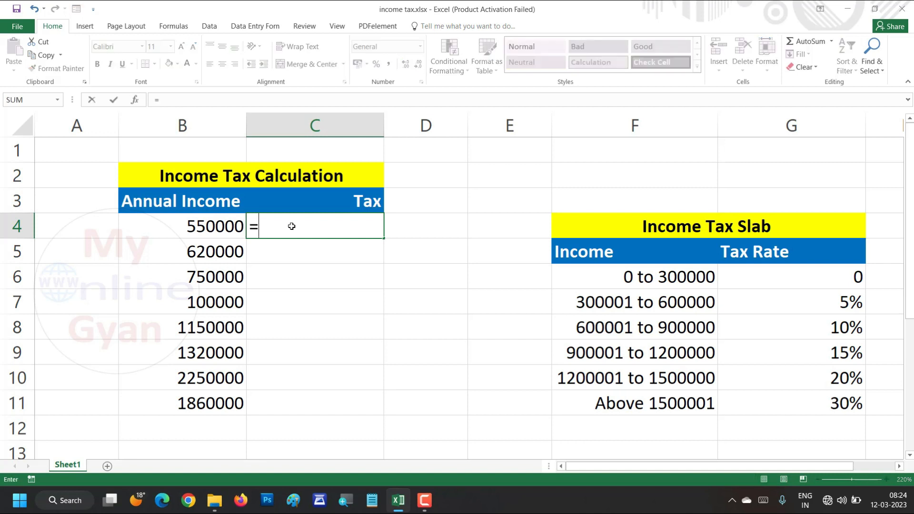
type("if")
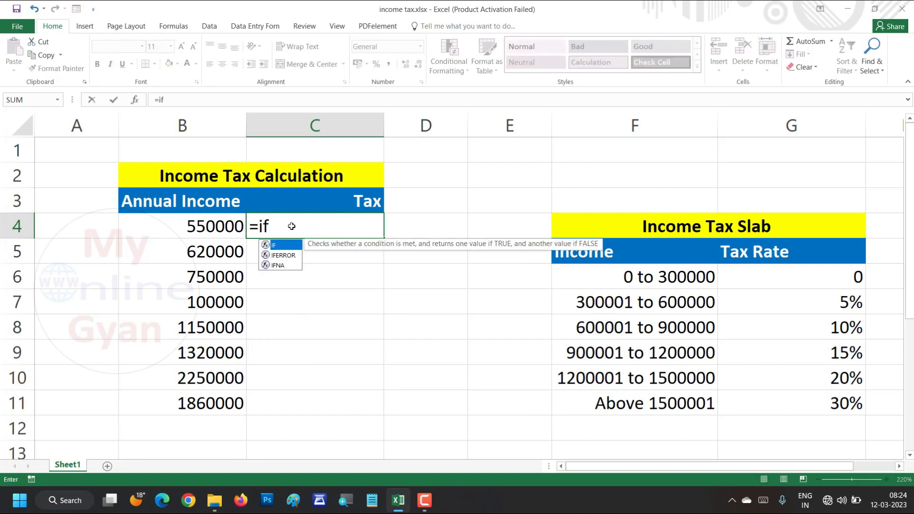
type("(")
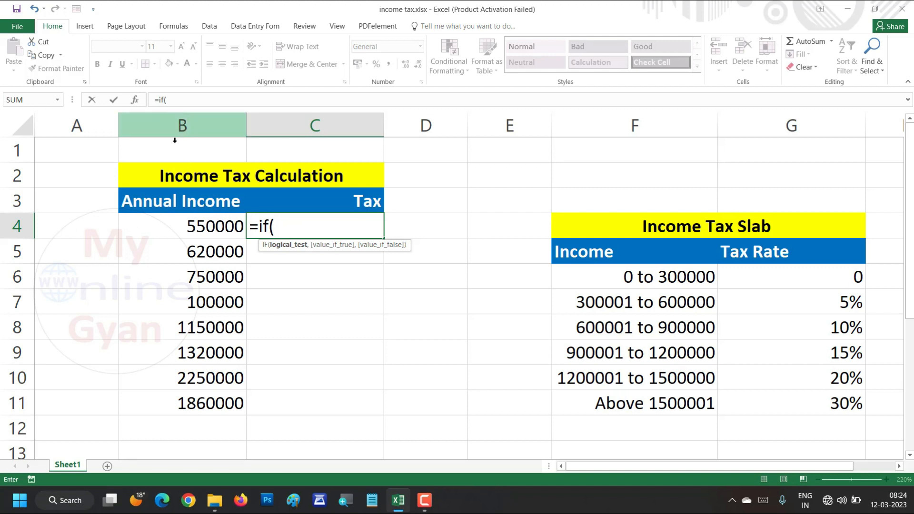
left_click(204, 233)
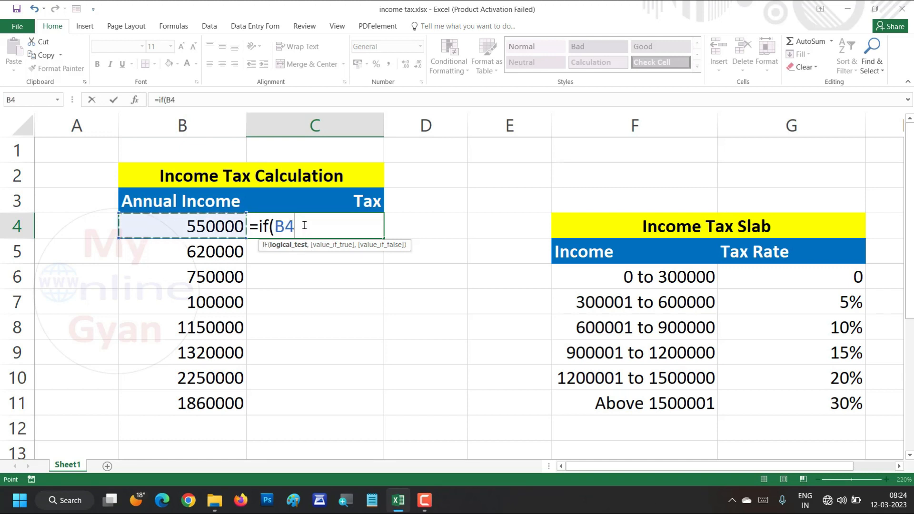
type(">150000")
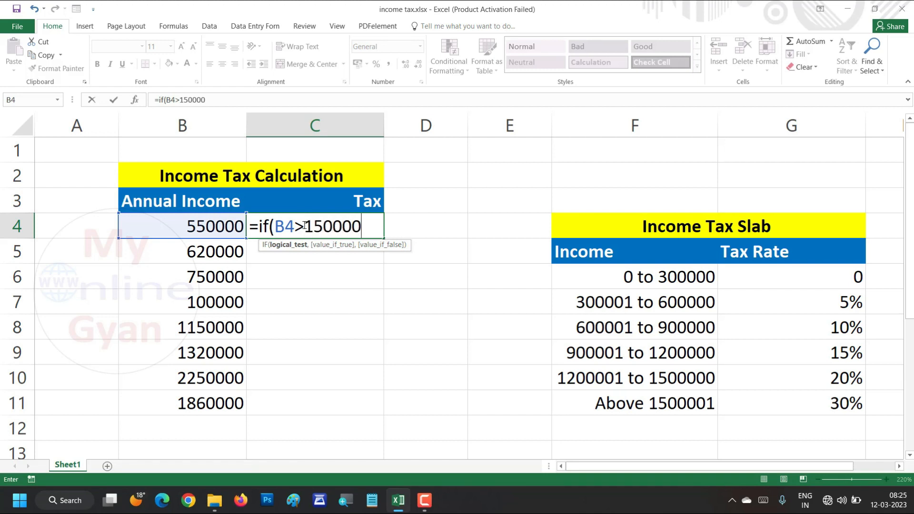
type("0,")
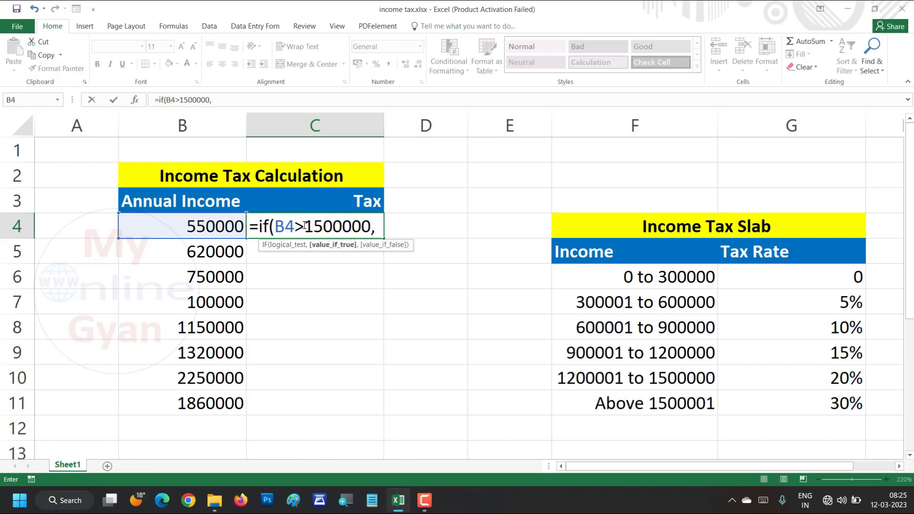
type("b")
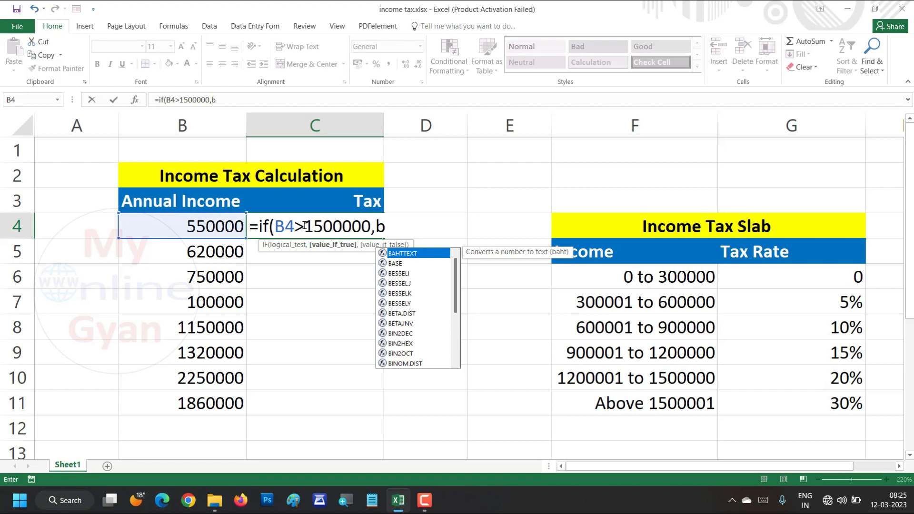
type("4")
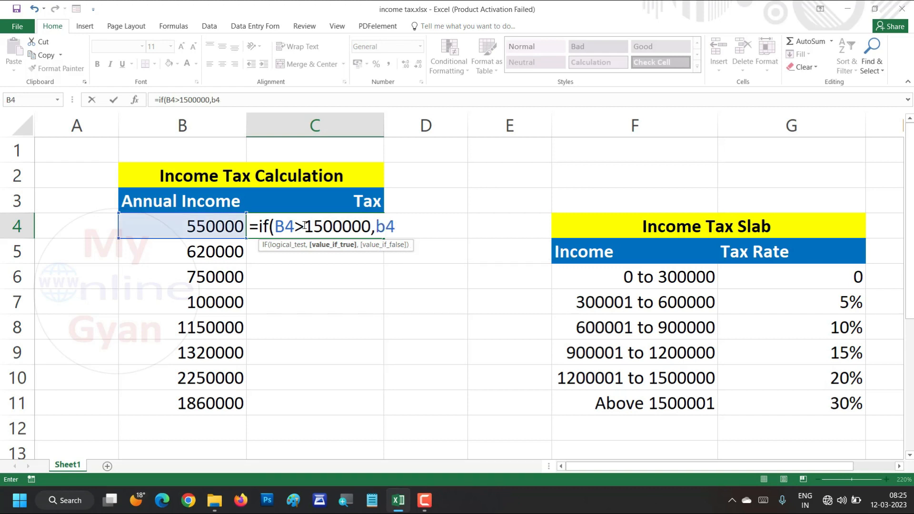
type("*30%")
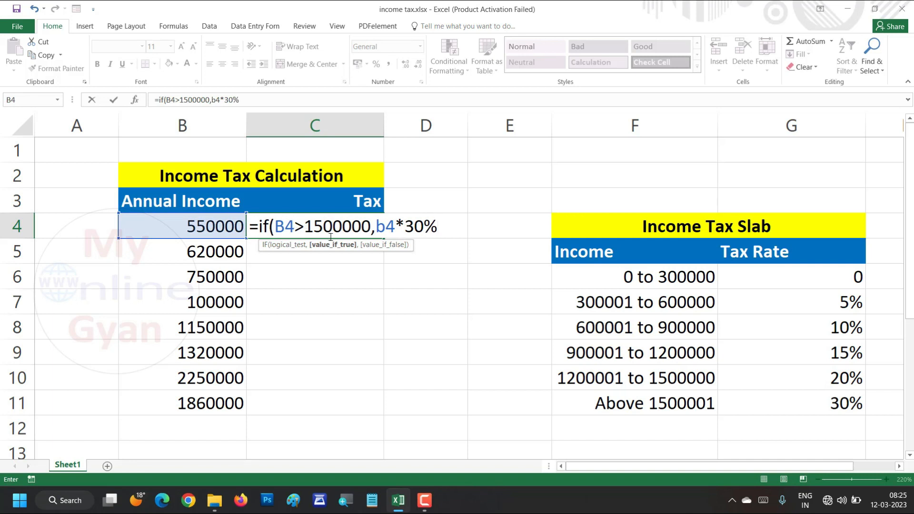
left_click_drag(305, 230, 371, 233)
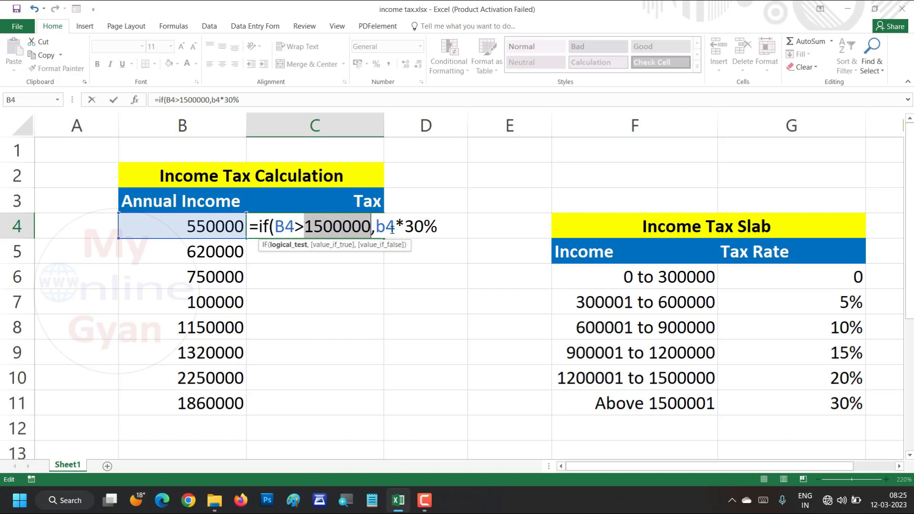
left_click(441, 228)
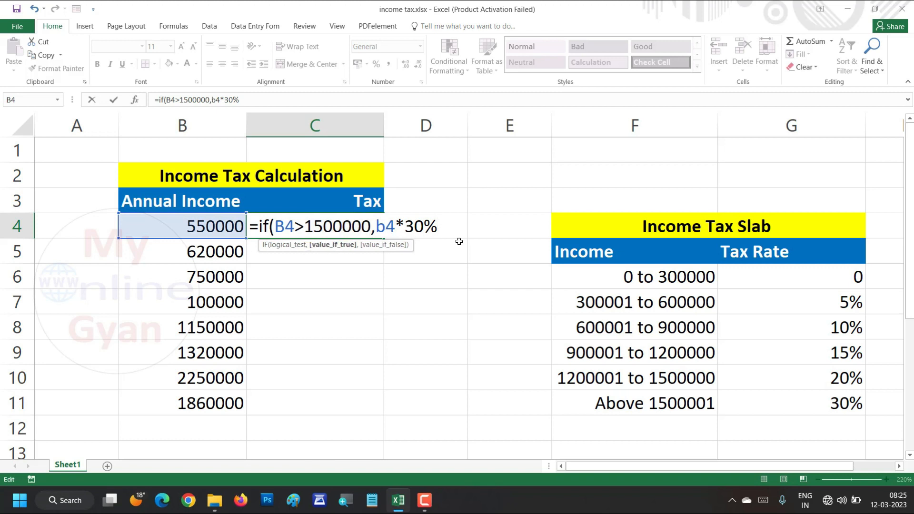
Nest a second IF as the false value in the C4 formula, testing b4>1200000 and returning b4*20% when true
type(",")
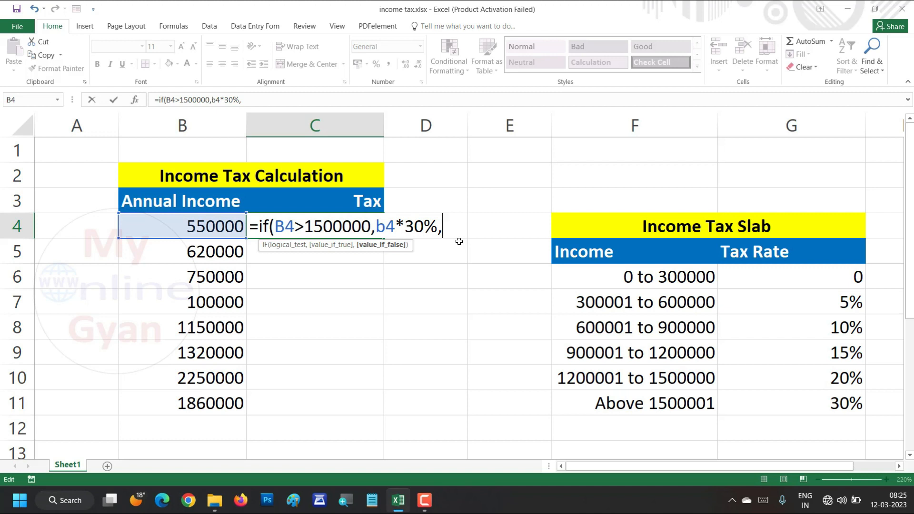
type("if")
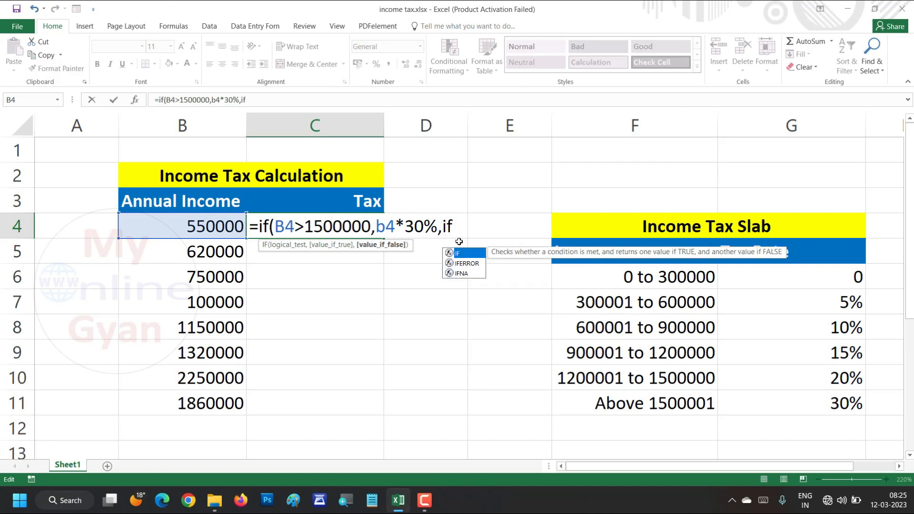
type("(")
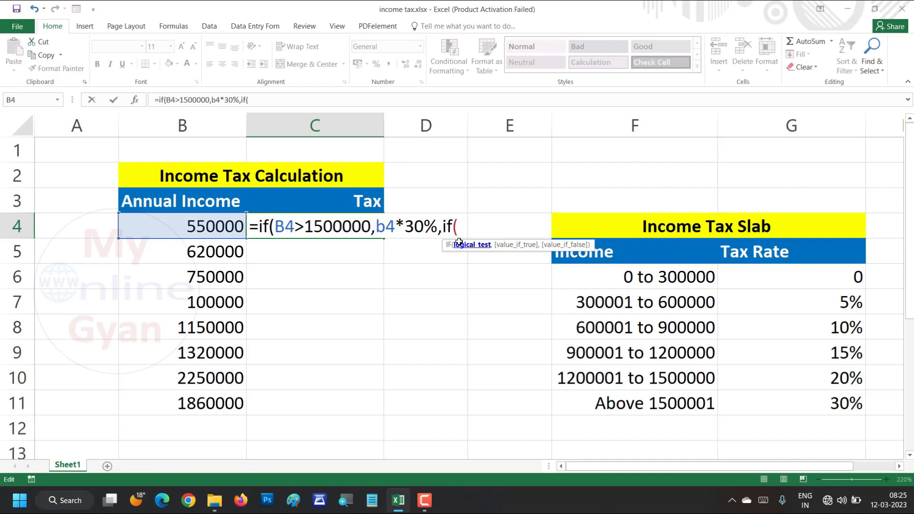
type("b4")
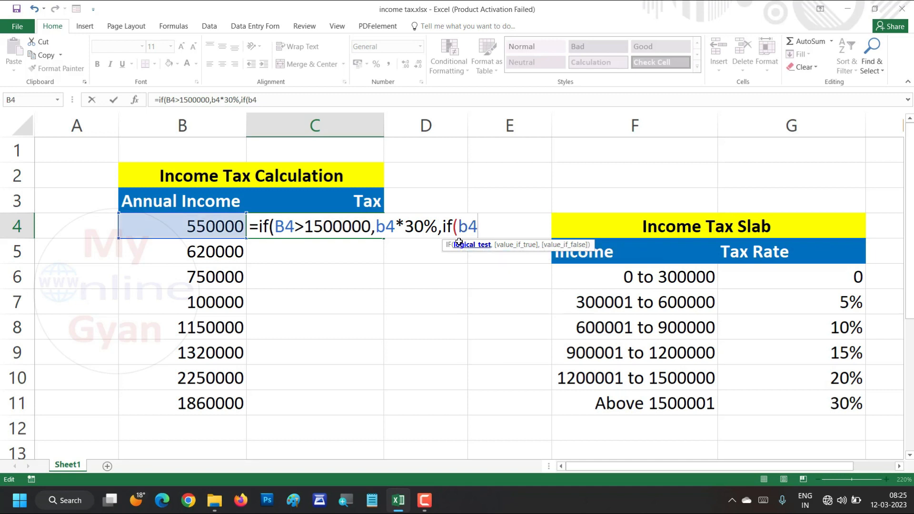
type(">1200000")
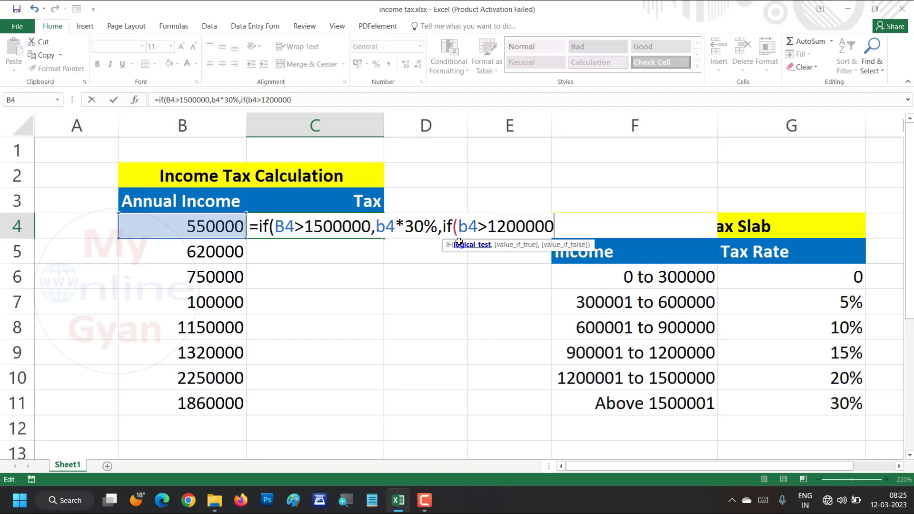
type(",")
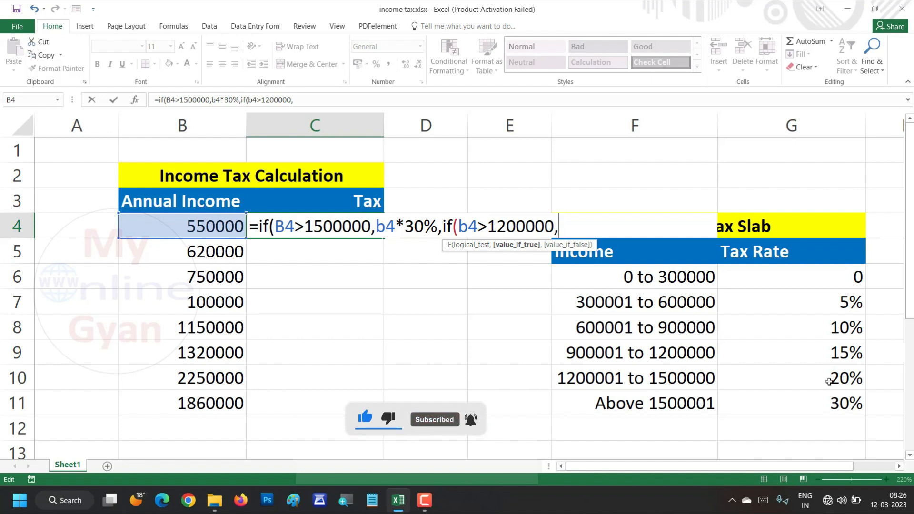
type("b4")
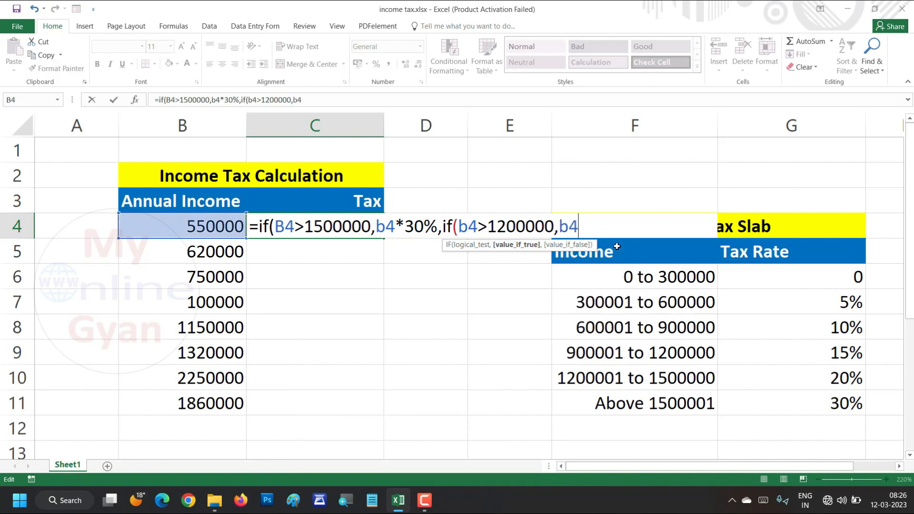
type("*20%")
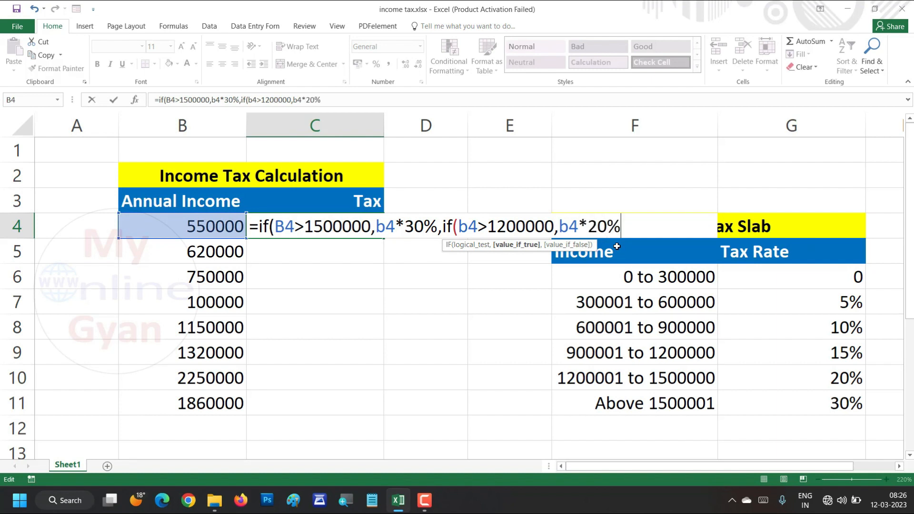
type(",")
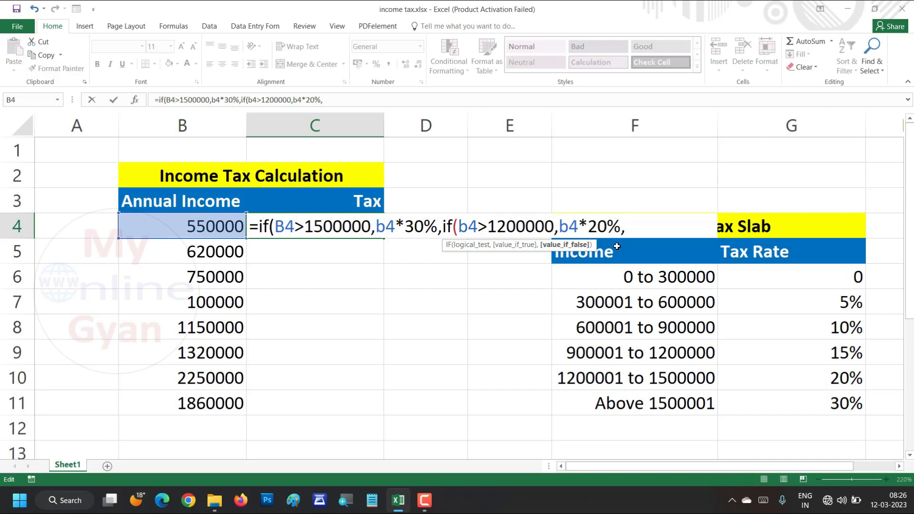
Nest a third IF as the false value in the C4 formula, testing b4>900000 and returning b4*15% when true
type("if(b4")
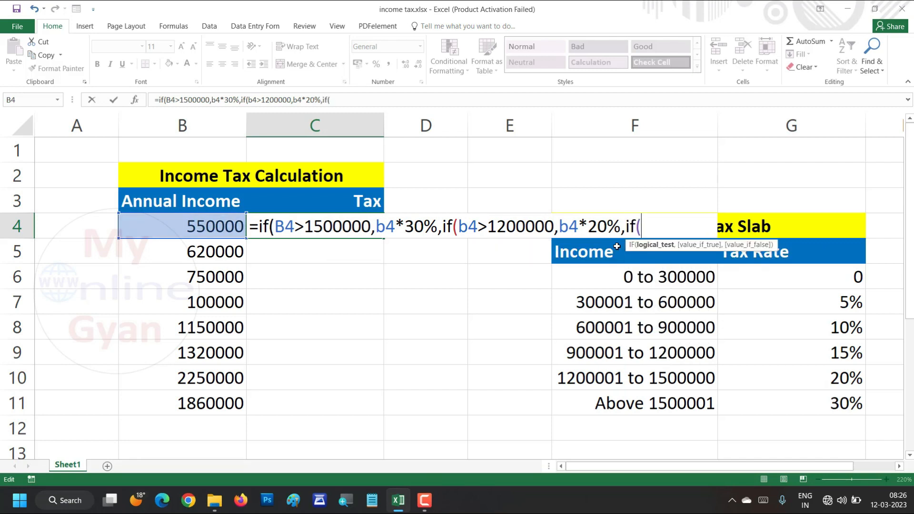
type(">")
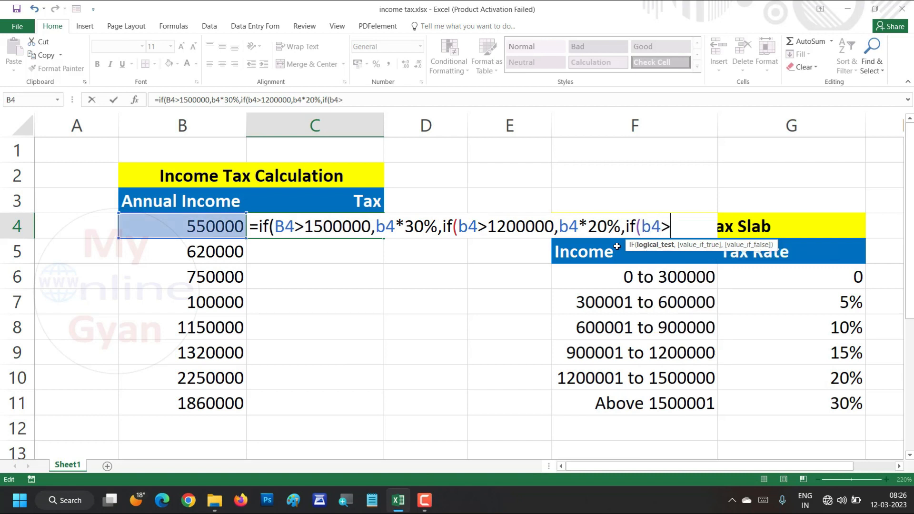
type("9000")
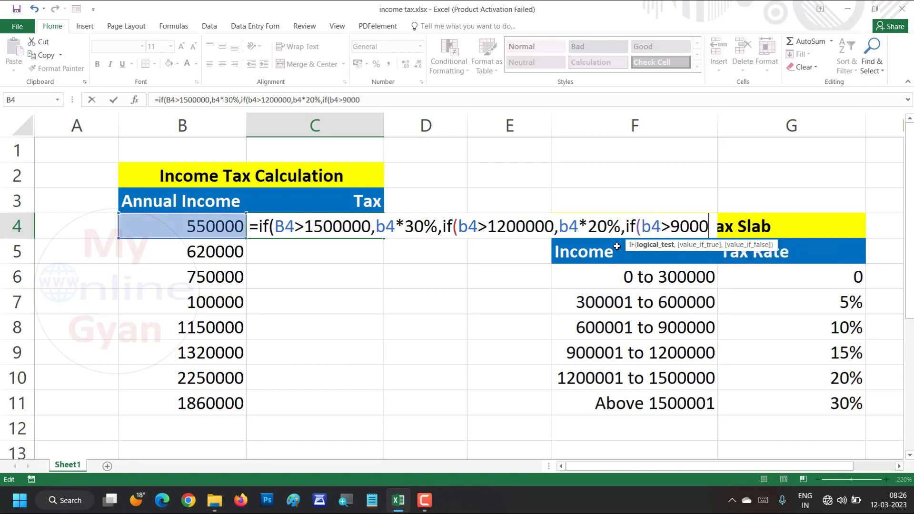
type("00")
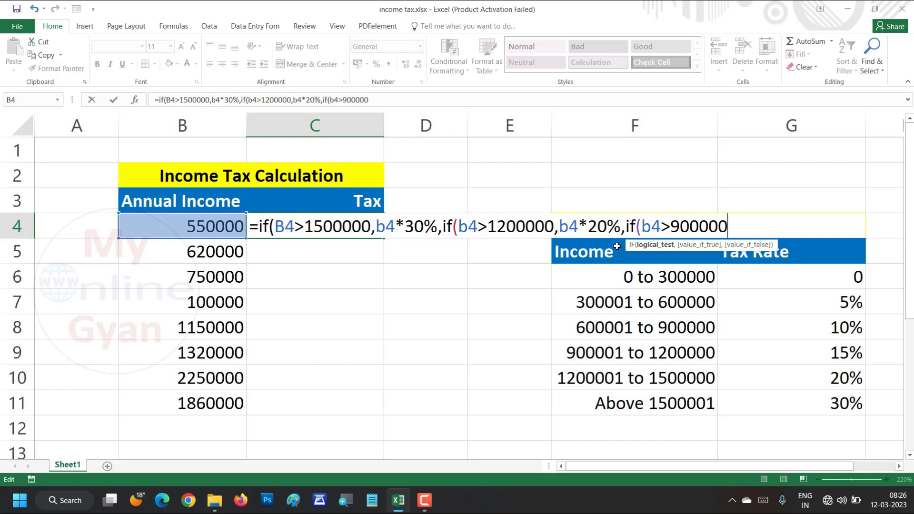
type(",")
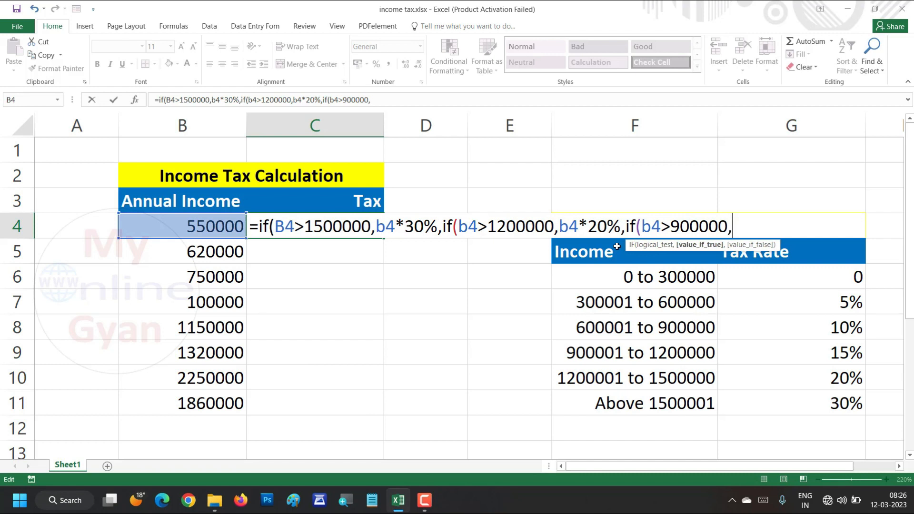
type("b4")
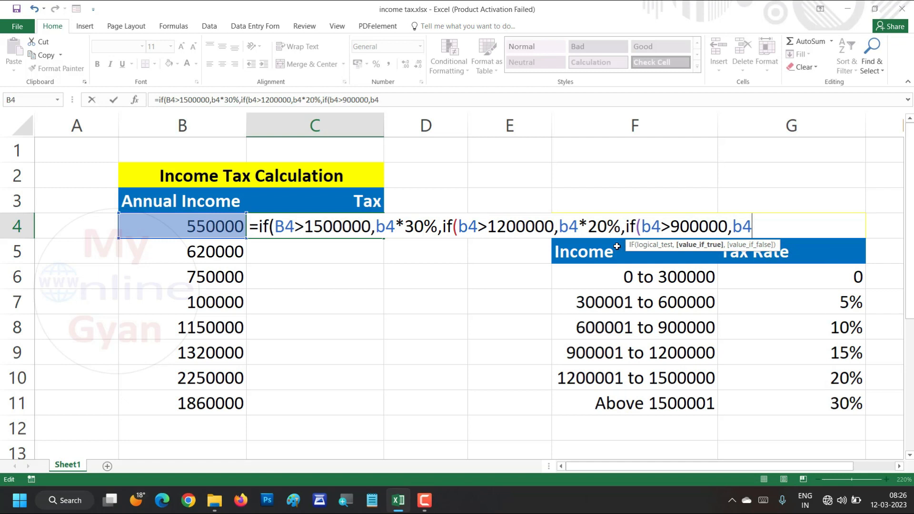
type("*15%")
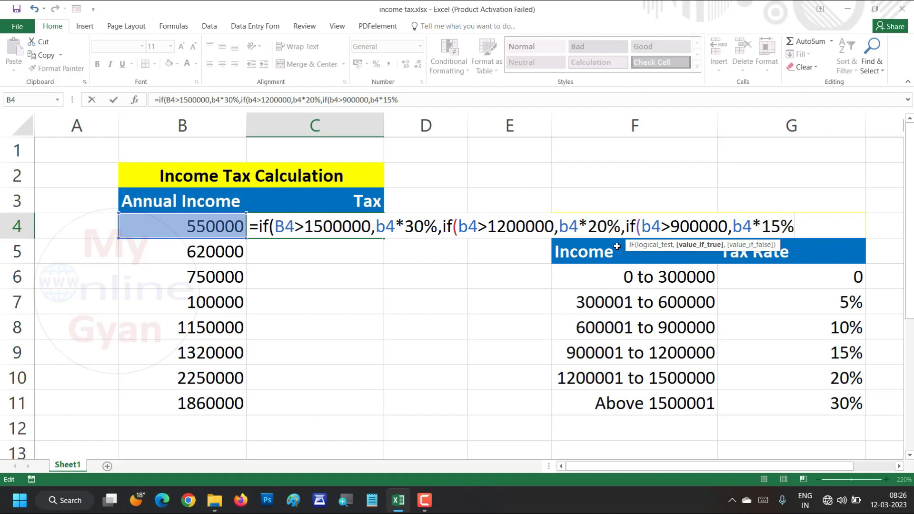
type(",")
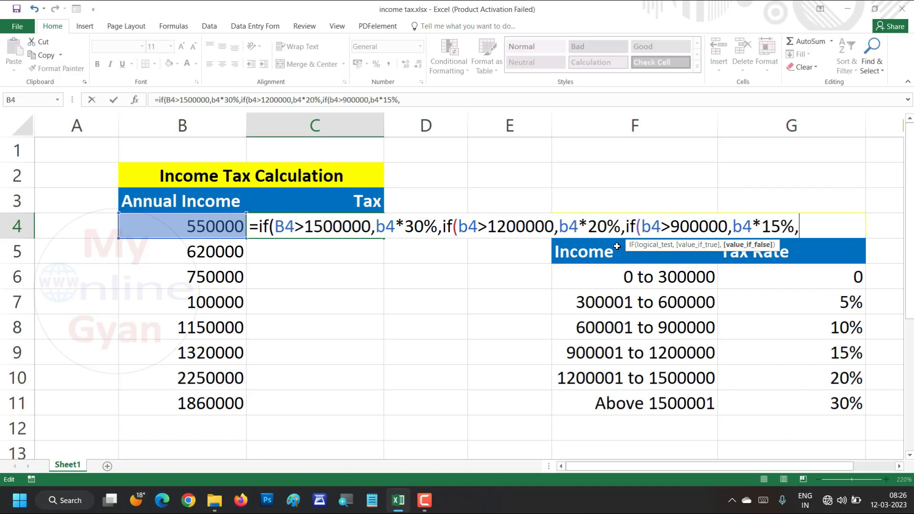
type("if")
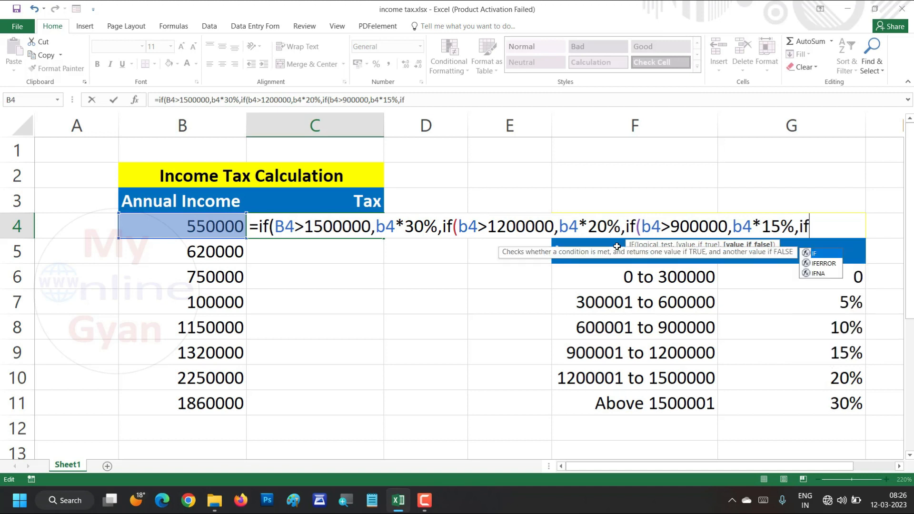
type("(b4")
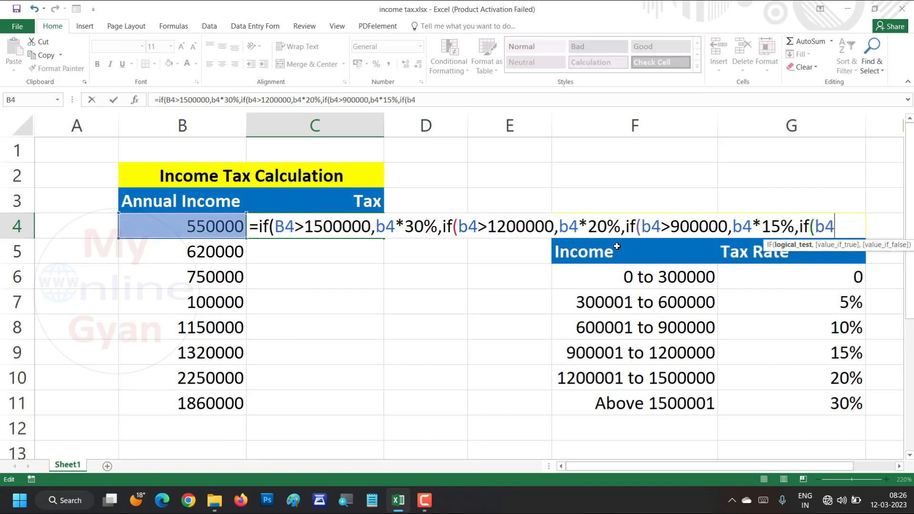
type(">60000")
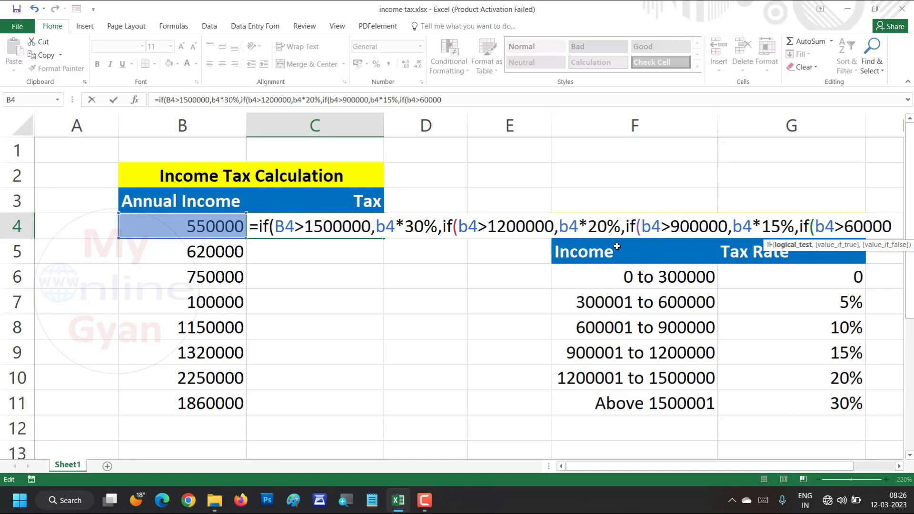
type("0,")
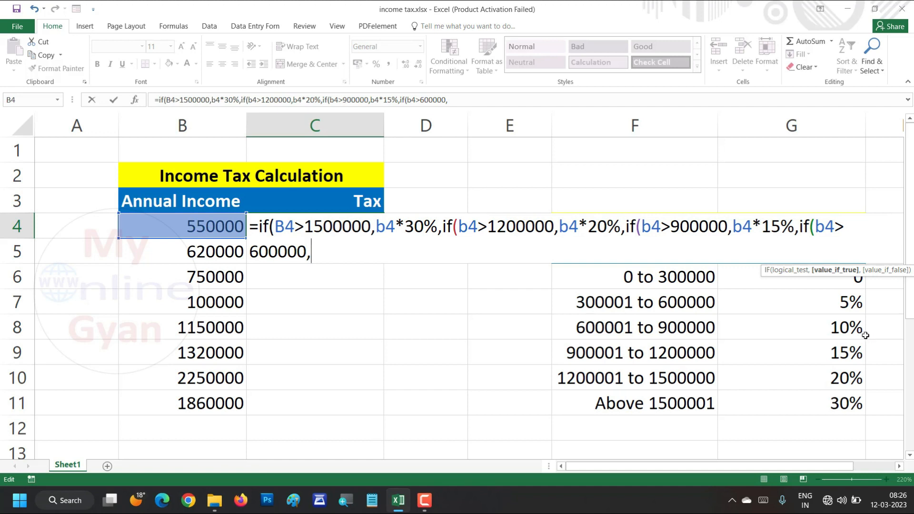
type("b4*10%")
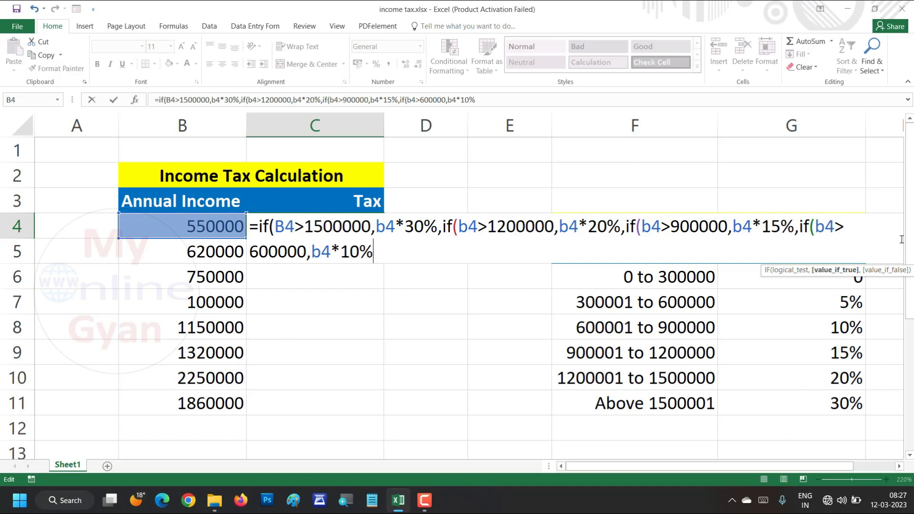
type(",")
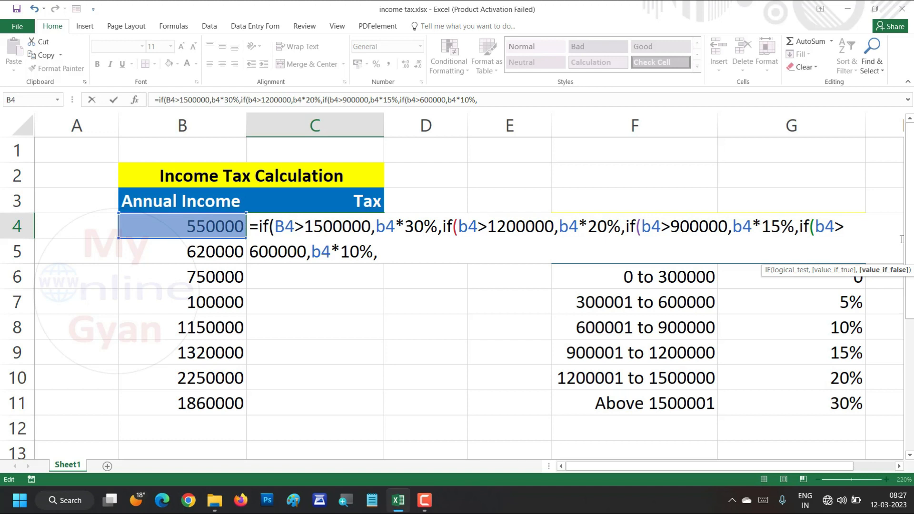
type("if")
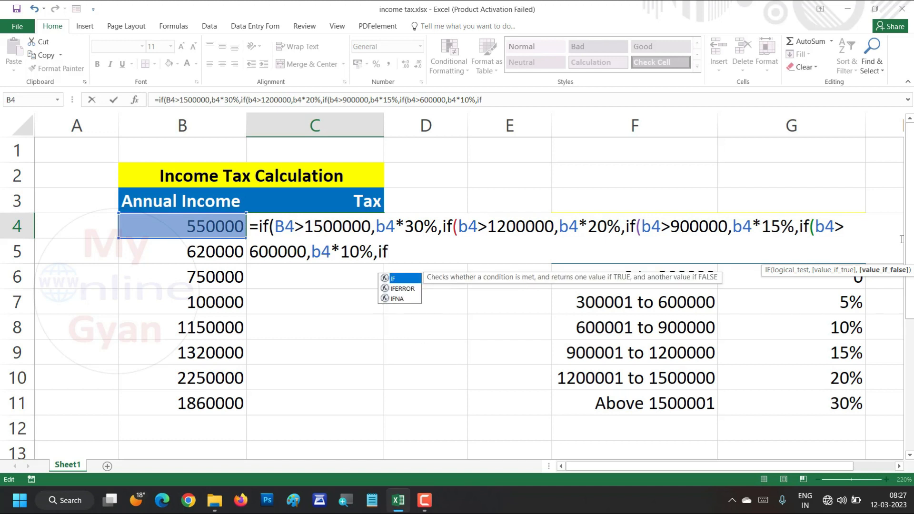
Nest a fifth IF as the false value in the C4 formula, testing b4>300000 and returning b4*5% when true
type("(b4")
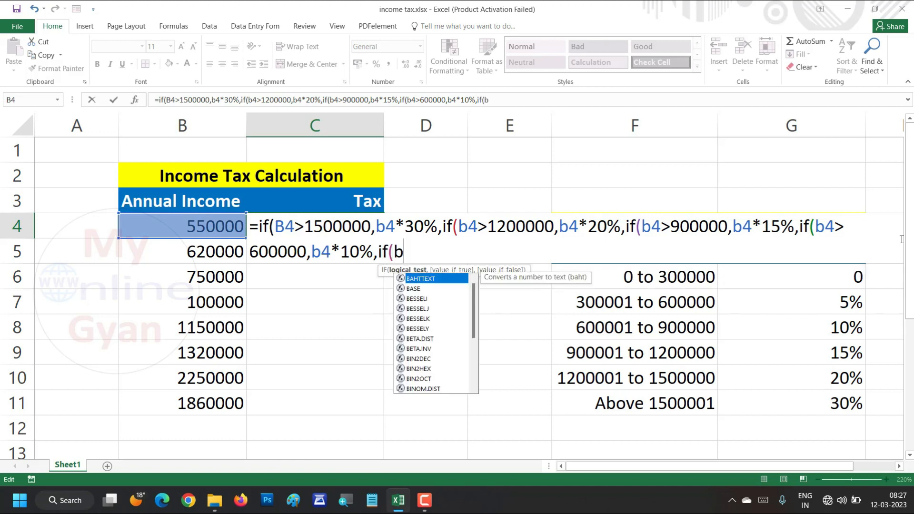
type(">")
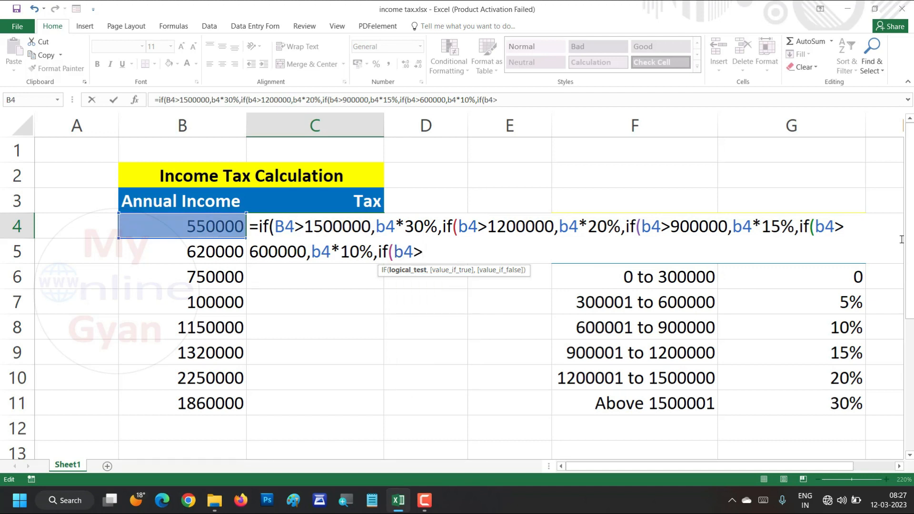
type("3000")
type("00")
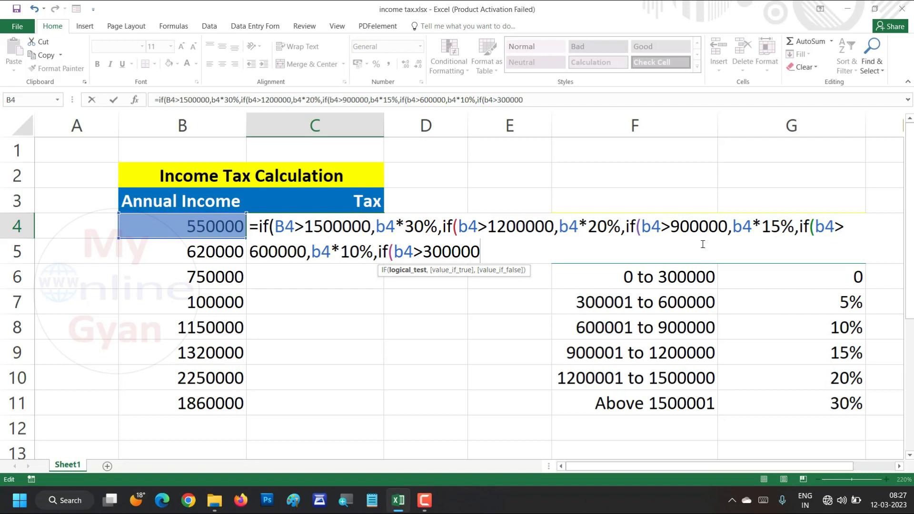
type(",")
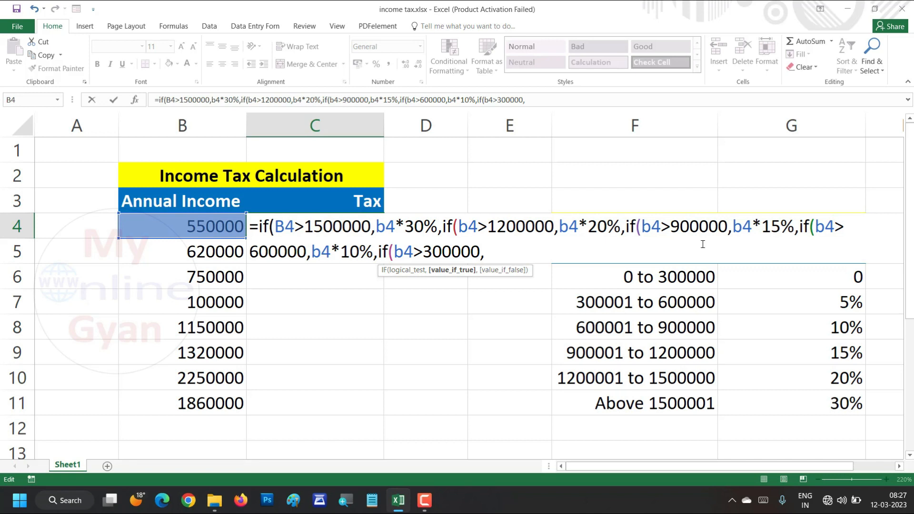
type("b4*5%,")
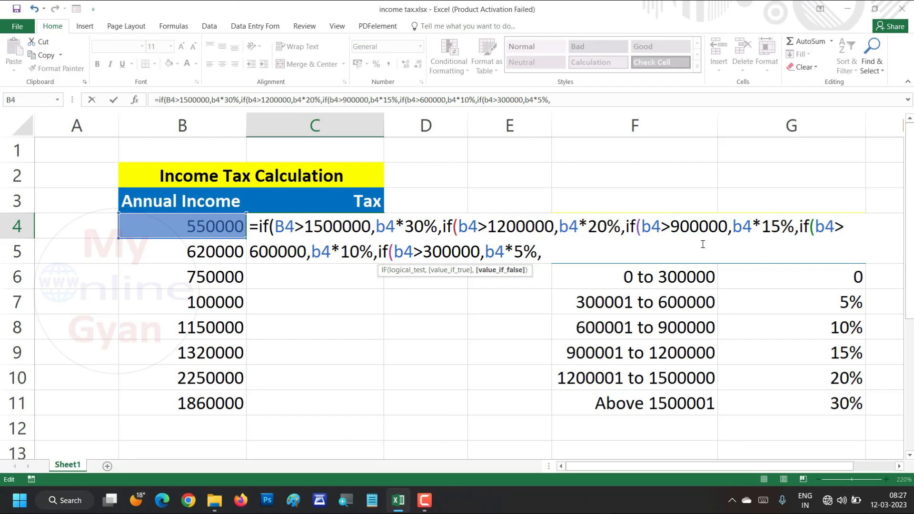
type("\"No Tax")
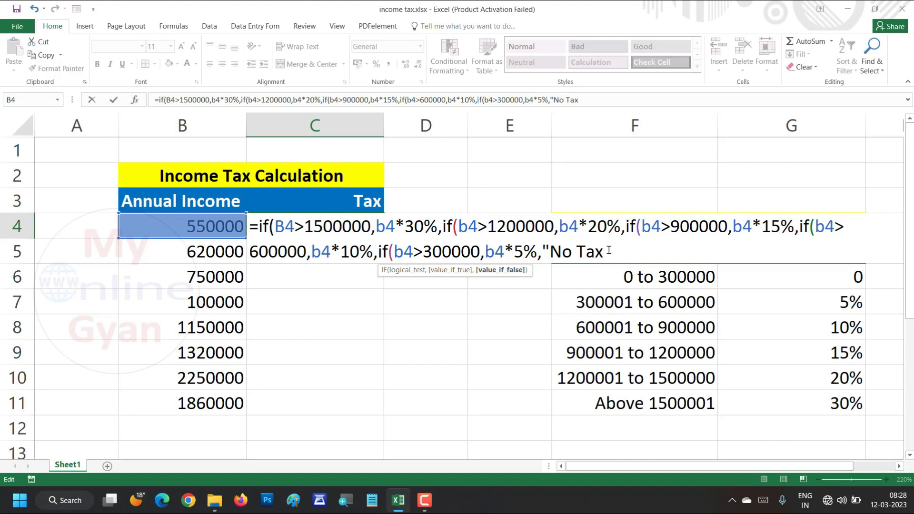
Set "No Tax" as the final false value in the C4 formula and close all five IF brackets
type("\"{")
type(")))))")
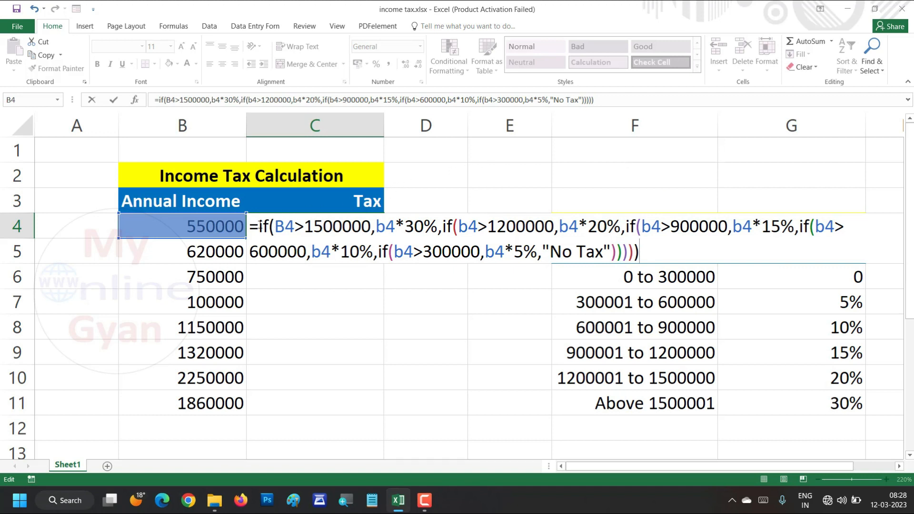
Review each condition, tax rate calculation and the "No Tax" fallback in the nested IF formula in C4
left_click_drag(249, 226, 637, 252)
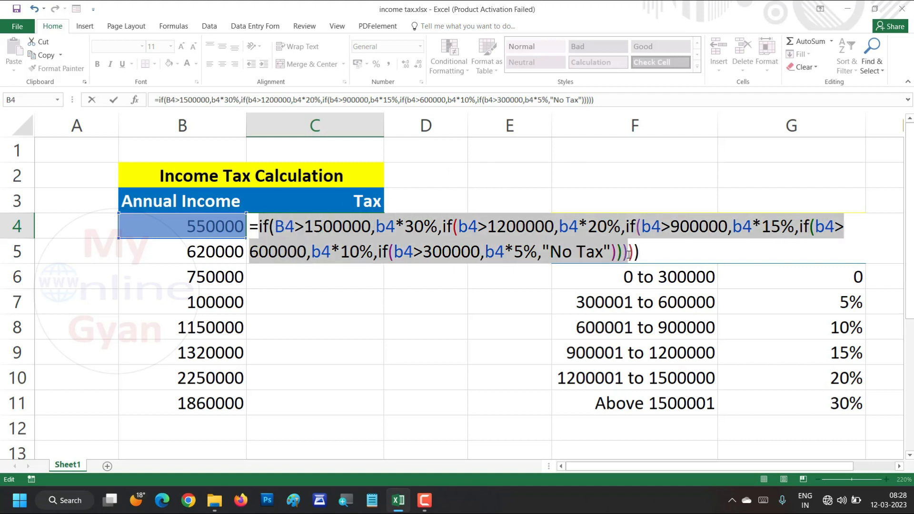
left_click(282, 227)
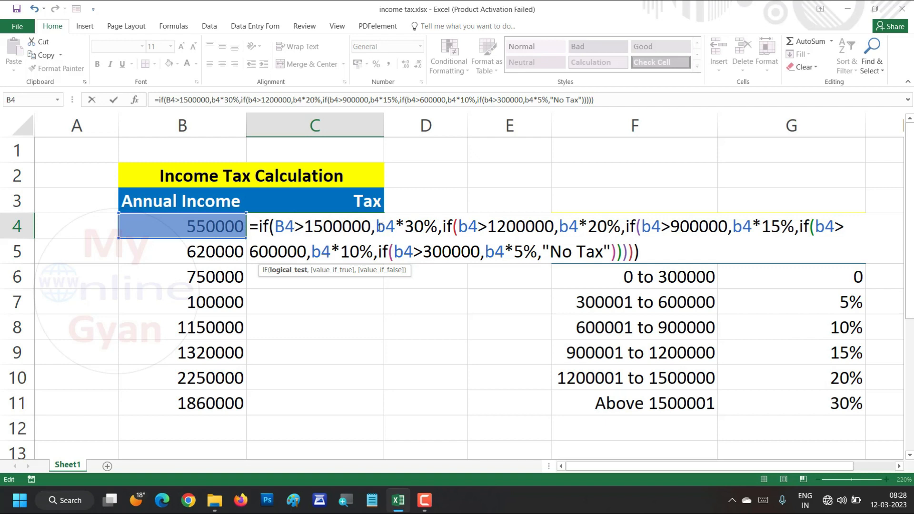
left_click_drag(377, 227, 438, 227)
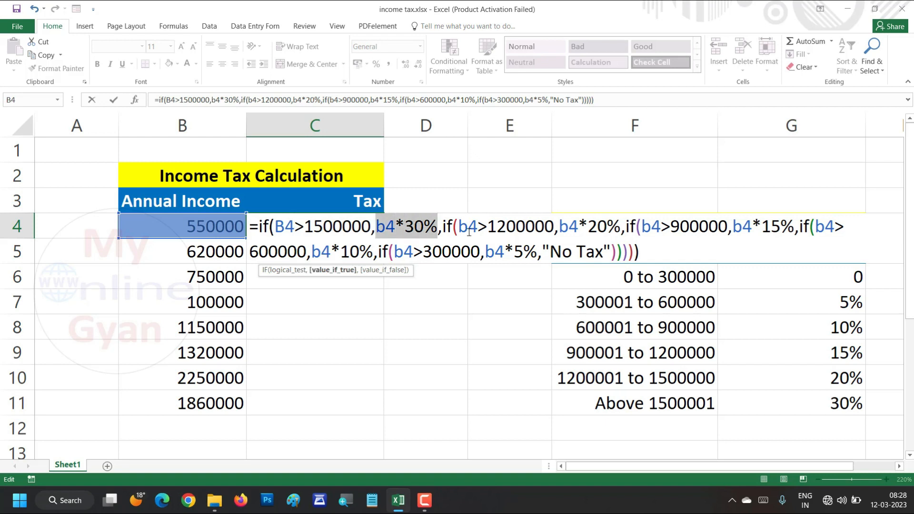
left_click(469, 231)
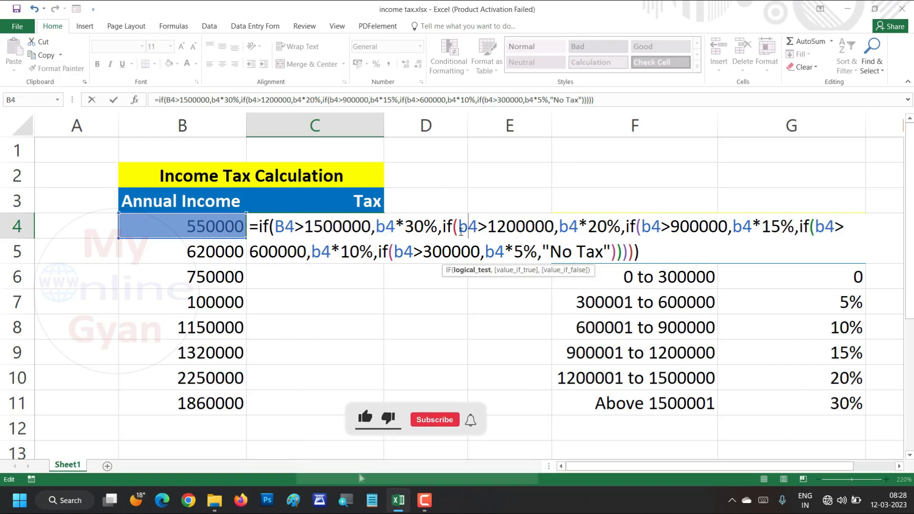
left_click_drag(459, 227, 794, 228)
left_click(630, 227)
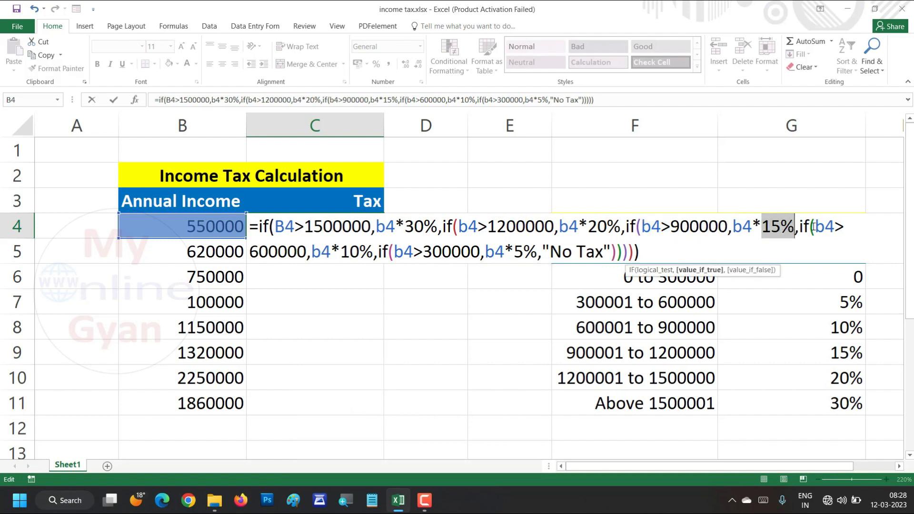
left_click_drag(250, 251, 312, 250)
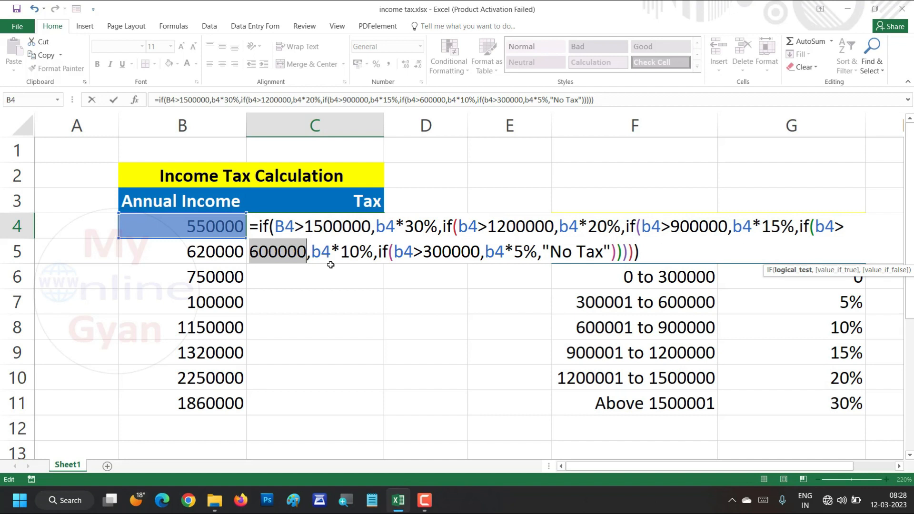
left_click(401, 257)
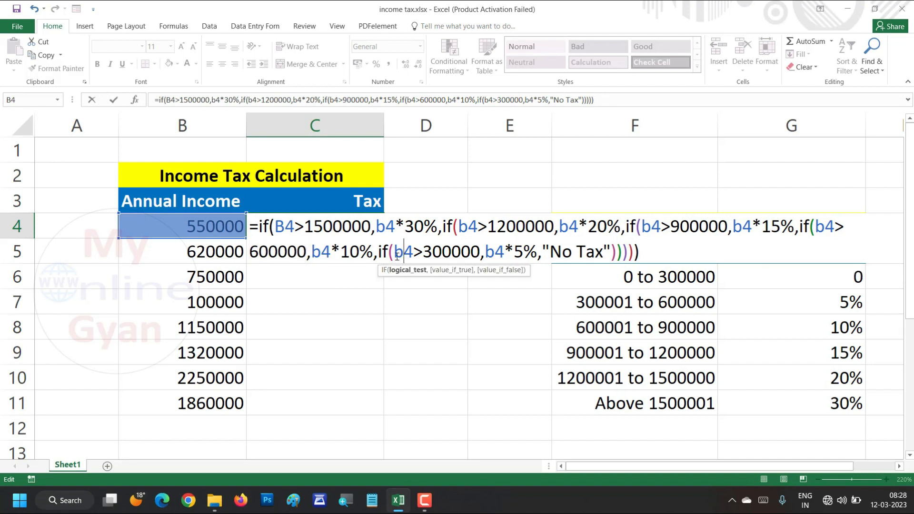
left_click_drag(397, 257, 479, 257)
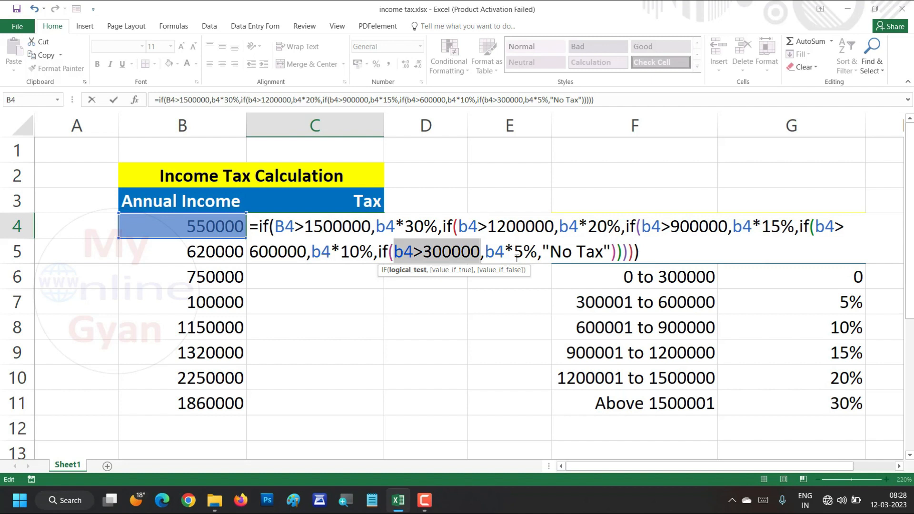
left_click_drag(552, 253, 599, 254)
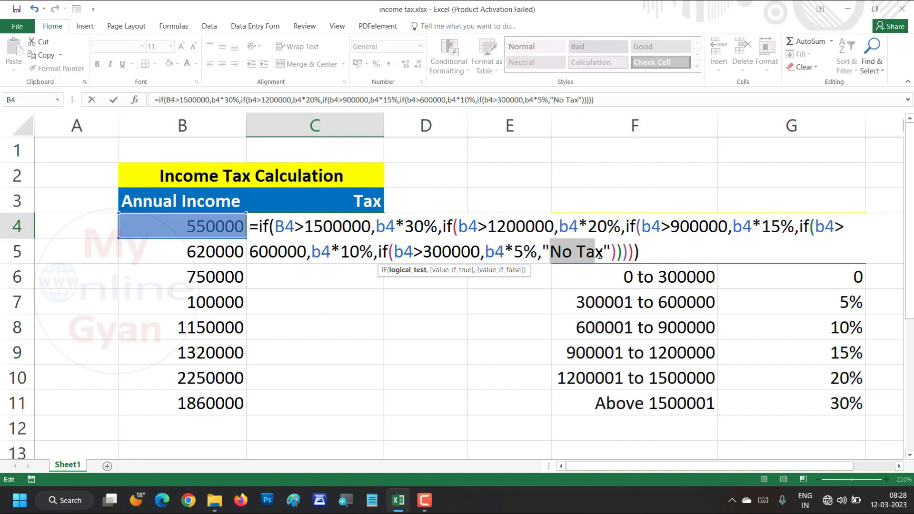
left_click(643, 252)
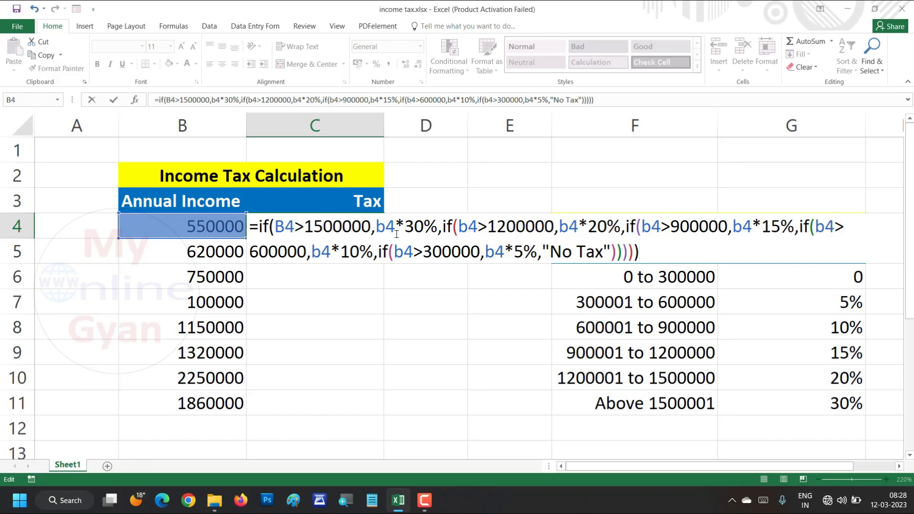
left_click_drag(249, 226, 645, 245)
Commit the nested IF formula in C4 and select that cell again
left_click(650, 256)
key("Return")
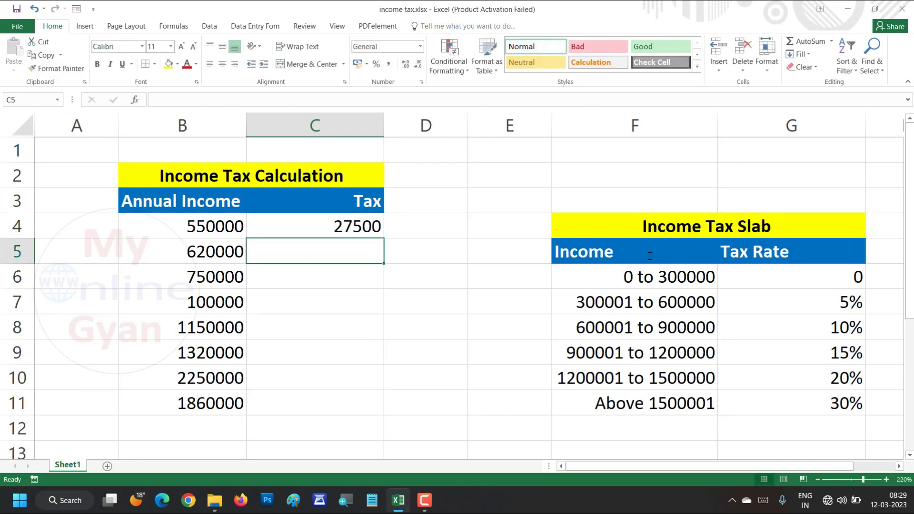
left_click(315, 224)
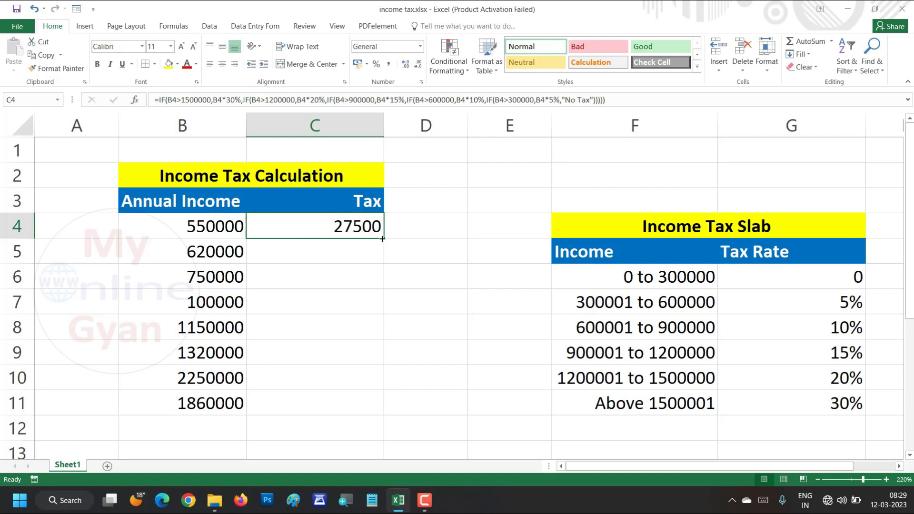
Fill the nested IF tax formula from C4 down through C11 for all the annual incomes
left_click_drag(382, 238, 382, 239)
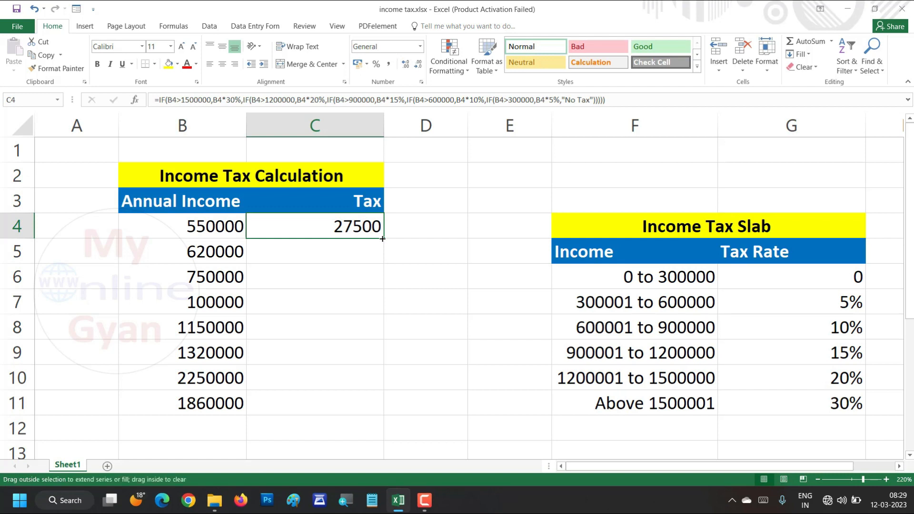
left_click_drag(382, 243, 398, 412)
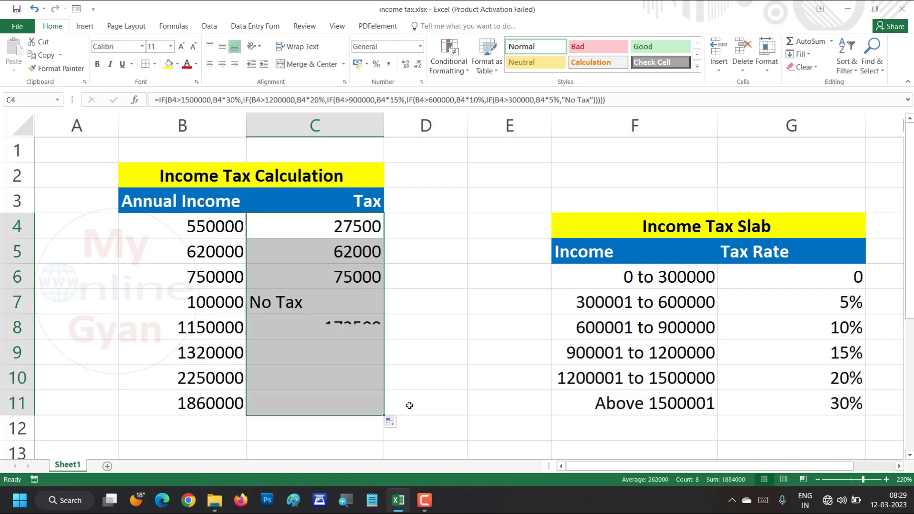
Check the filled tax results in C7 and C11, comparing C7 with its annual income in B7
left_click(326, 306)
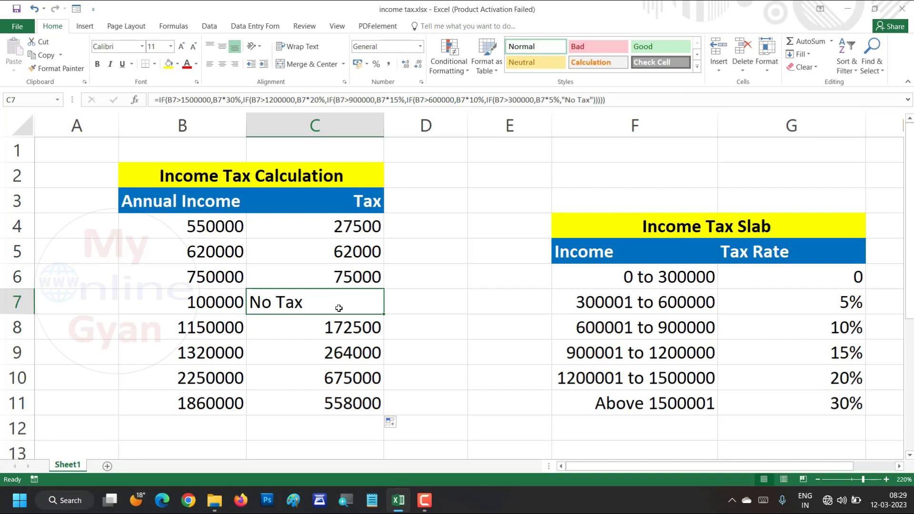
left_click(219, 312)
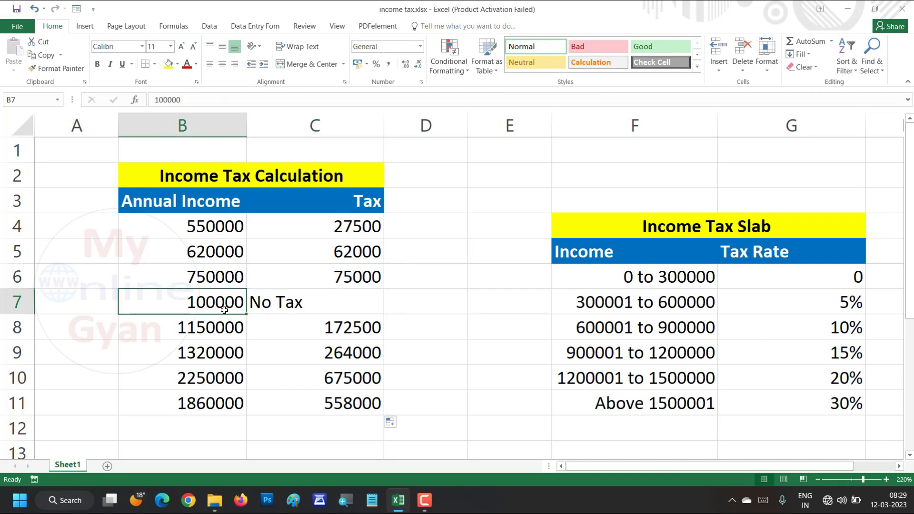
left_click(310, 302)
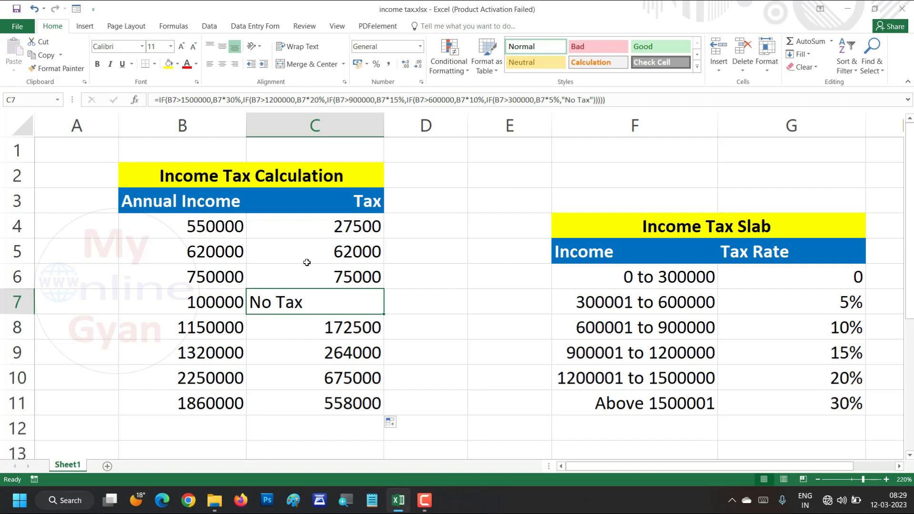
left_click(341, 396)
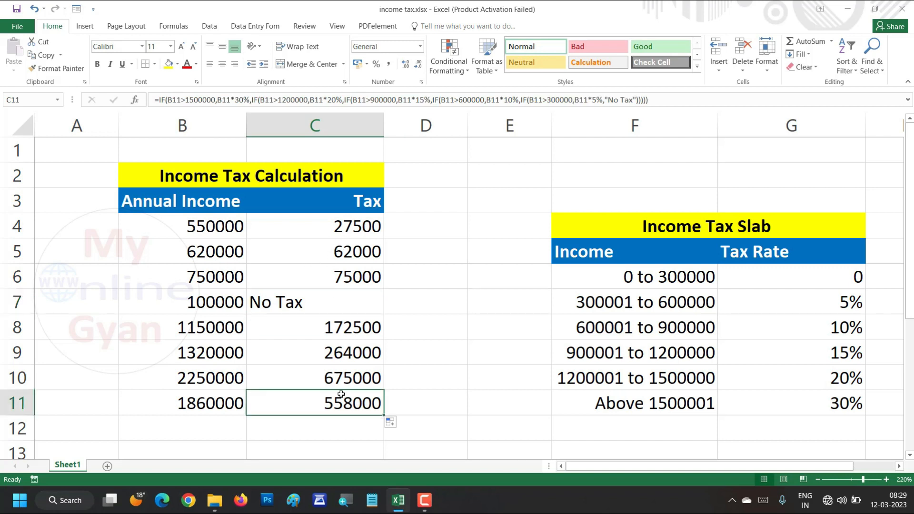
Reopen the formula in C4, examine its nested IF tests, rate calculations and closing brackets, and exit the cell without changes
left_click(343, 219)
double_click(348, 229)
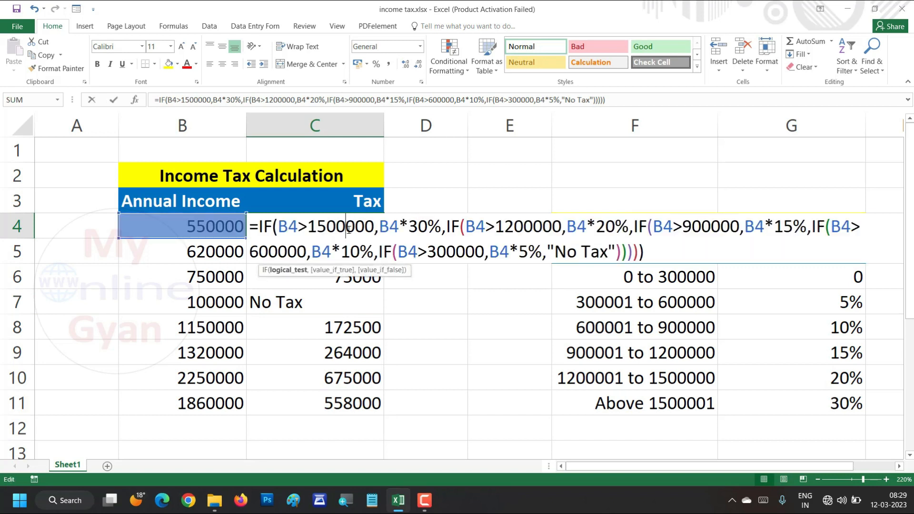
left_click_drag(250, 228, 554, 252)
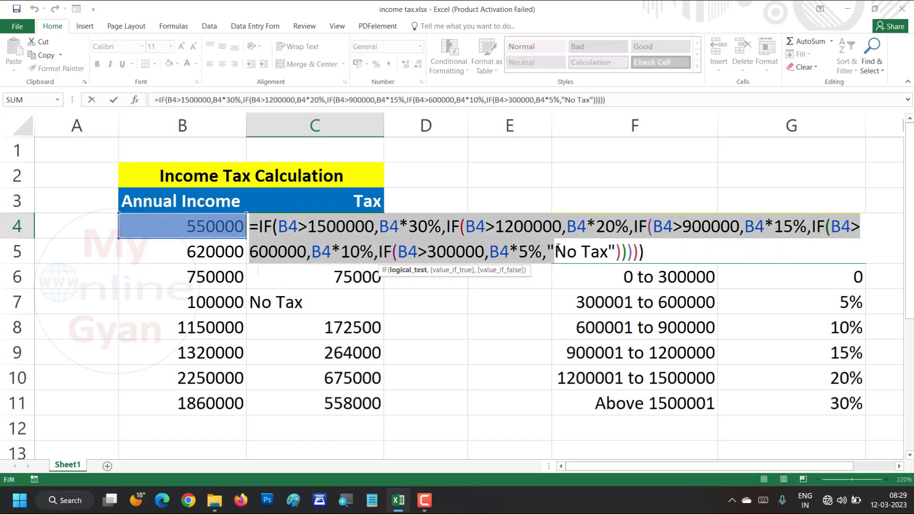
left_click(263, 227)
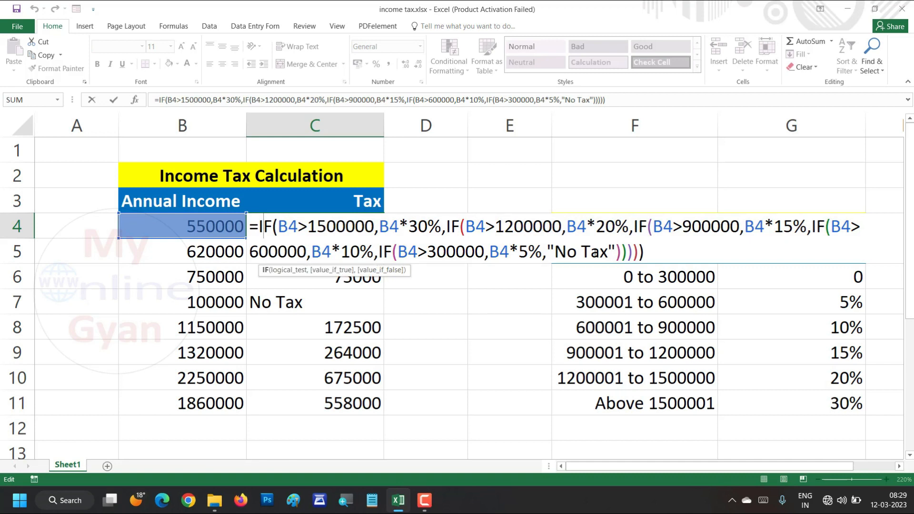
left_click(657, 251)
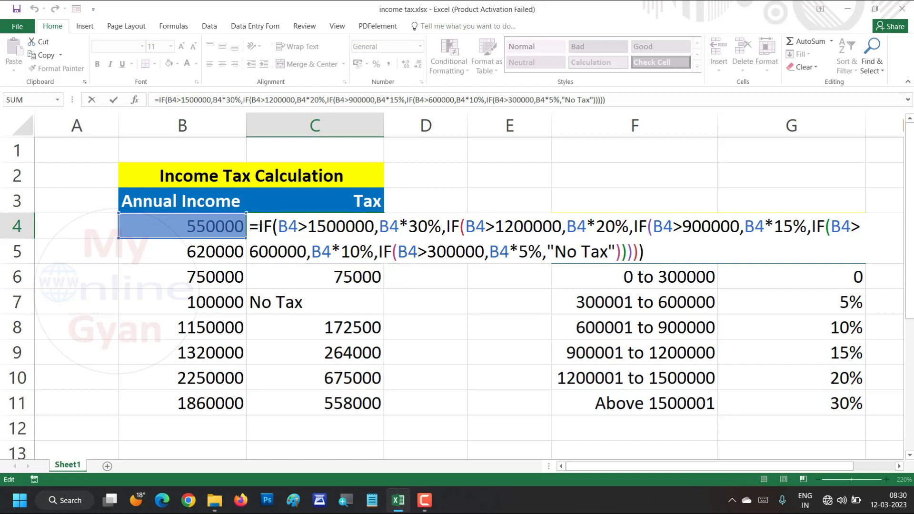
left_click_drag(259, 227, 289, 228)
left_click(335, 227)
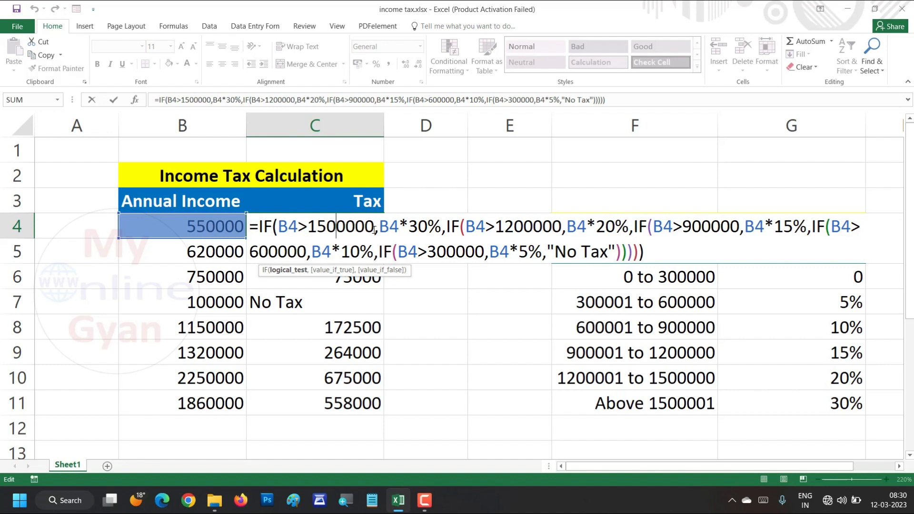
left_click_drag(365, 228, 297, 228)
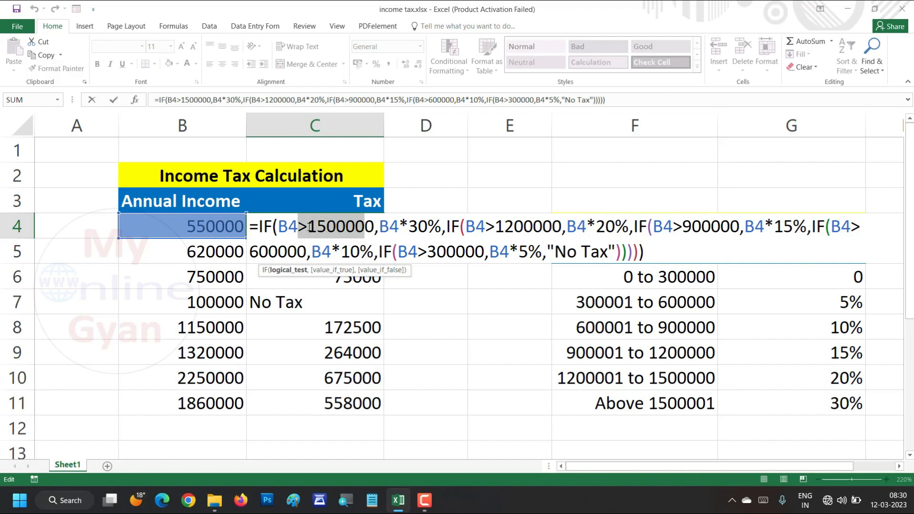
left_click_drag(378, 228, 809, 227)
left_click(452, 228)
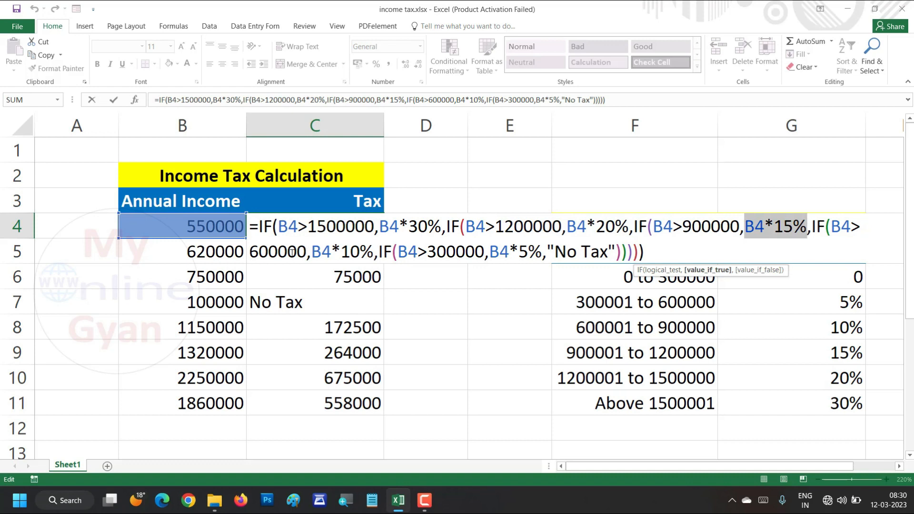
left_click_drag(312, 253, 360, 252)
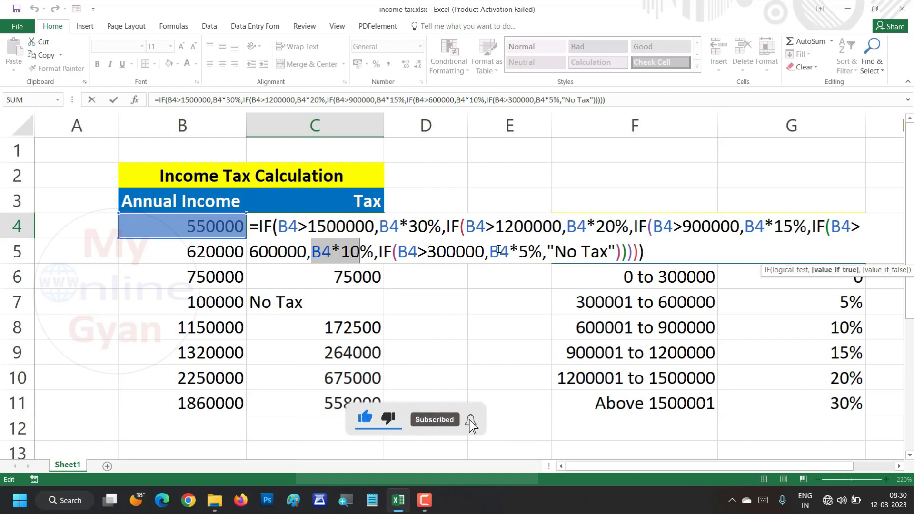
left_click(649, 254)
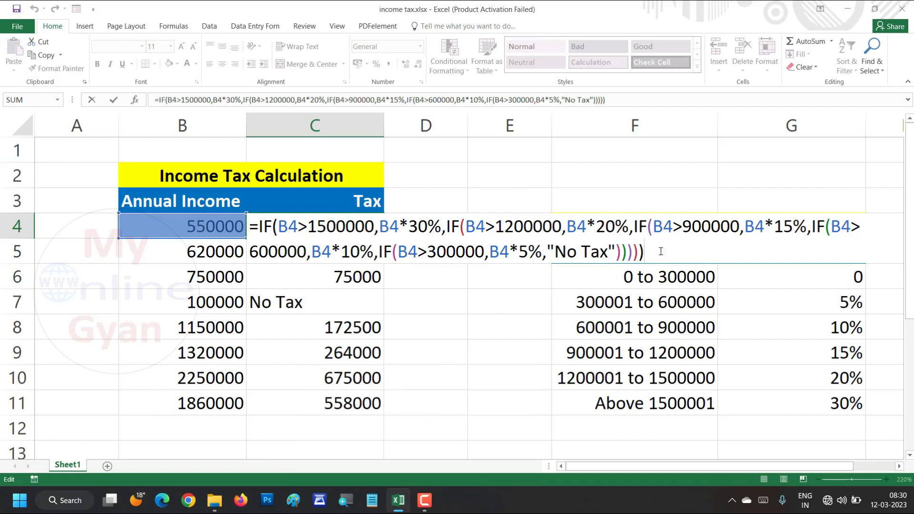
key("Return")
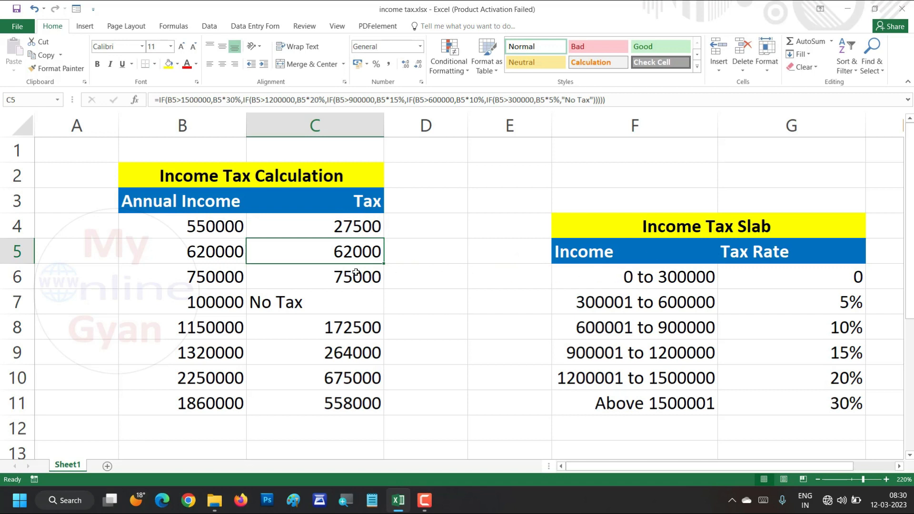
Highlight the income ranges and tax rates in F6:G10 of the Income Tax Slab table for review
left_click_drag(605, 282, 730, 378)
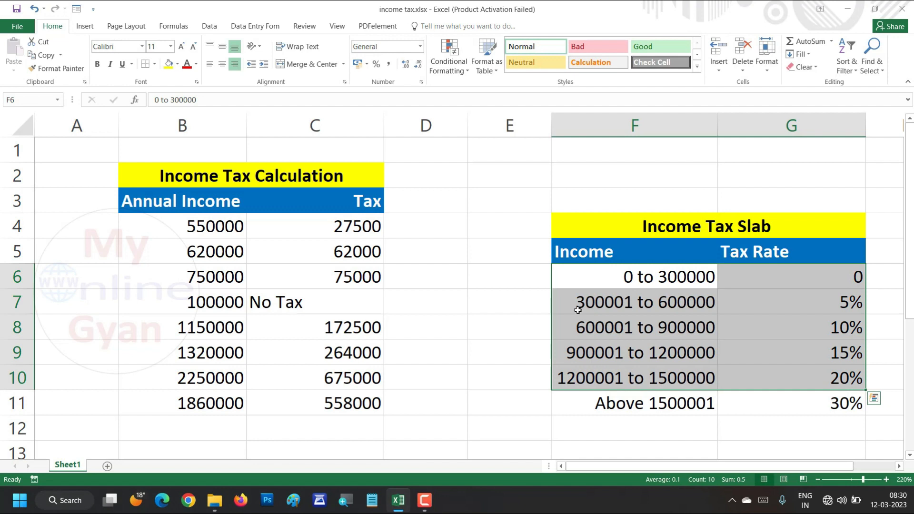
left_click_drag(579, 278, 793, 387)
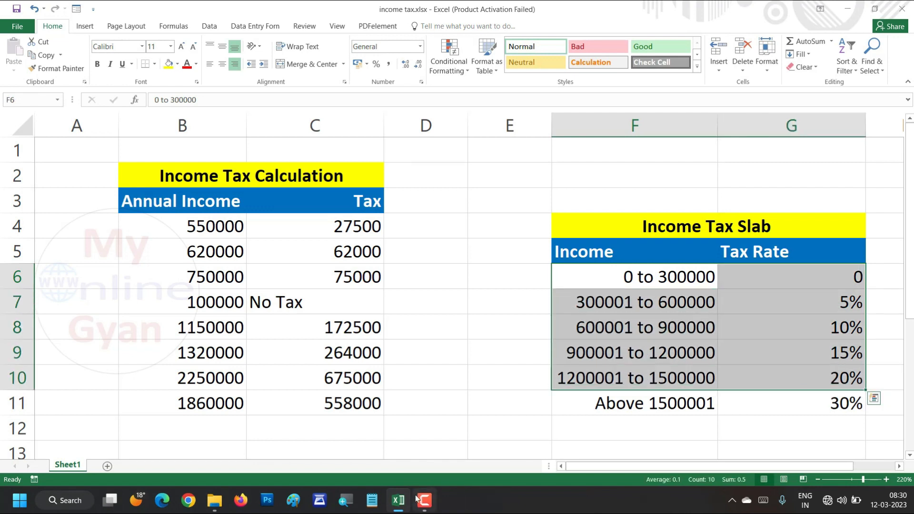